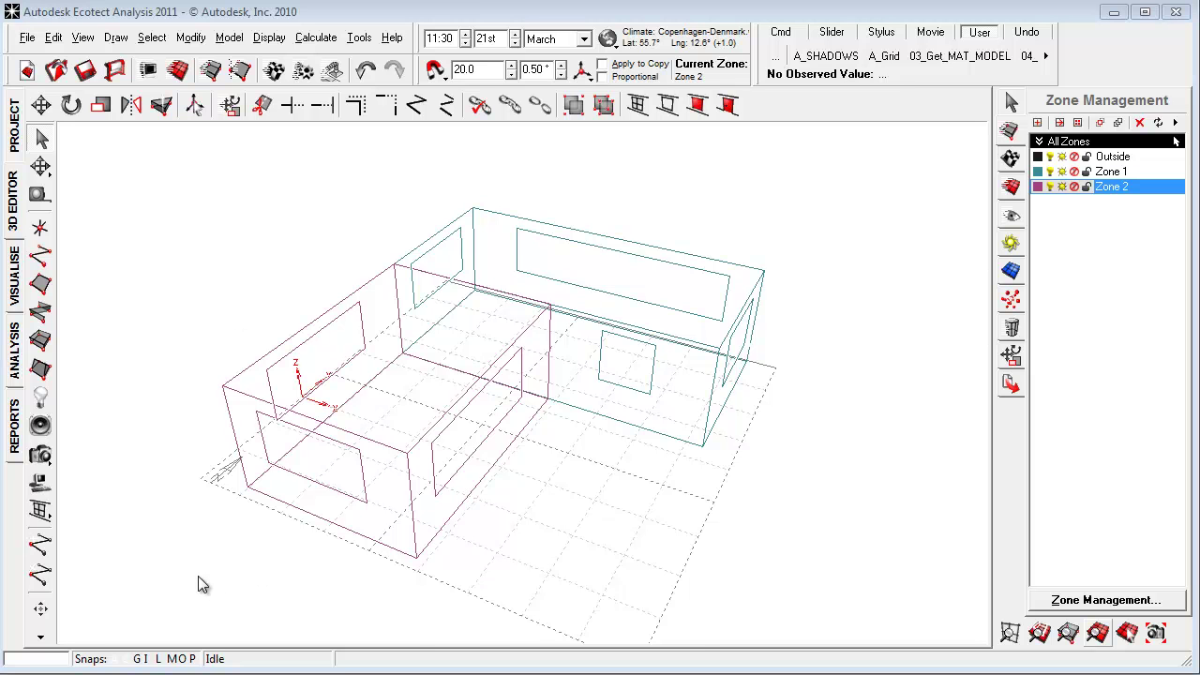
- Run Inter-Zonal Adjacencies for both zones, accepting the default sampling accuracy and tolerance
left_click_drag(197, 575, 852, 205)
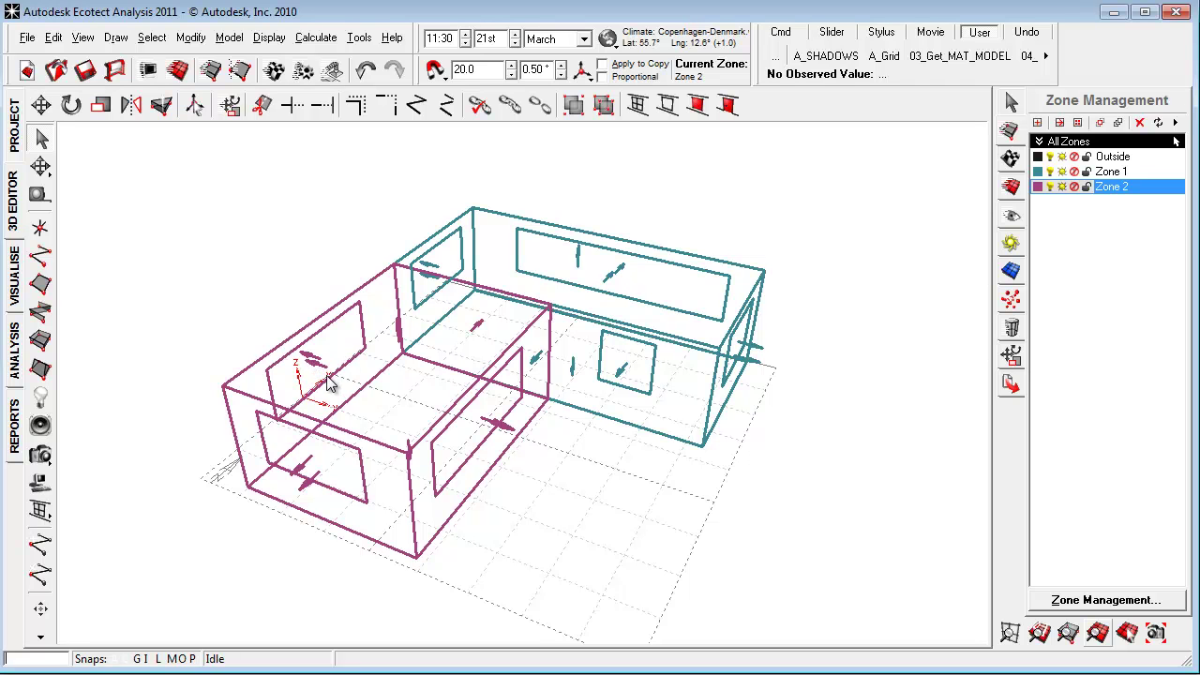
left_click(246, 489)
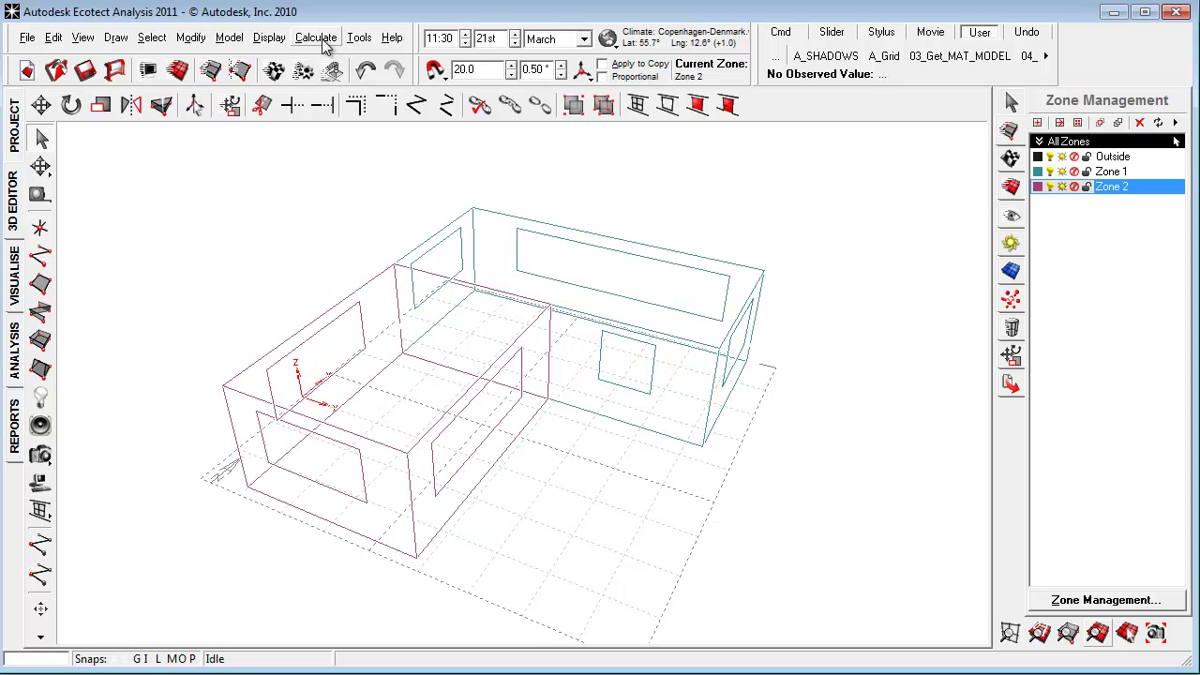
left_click(321, 42)
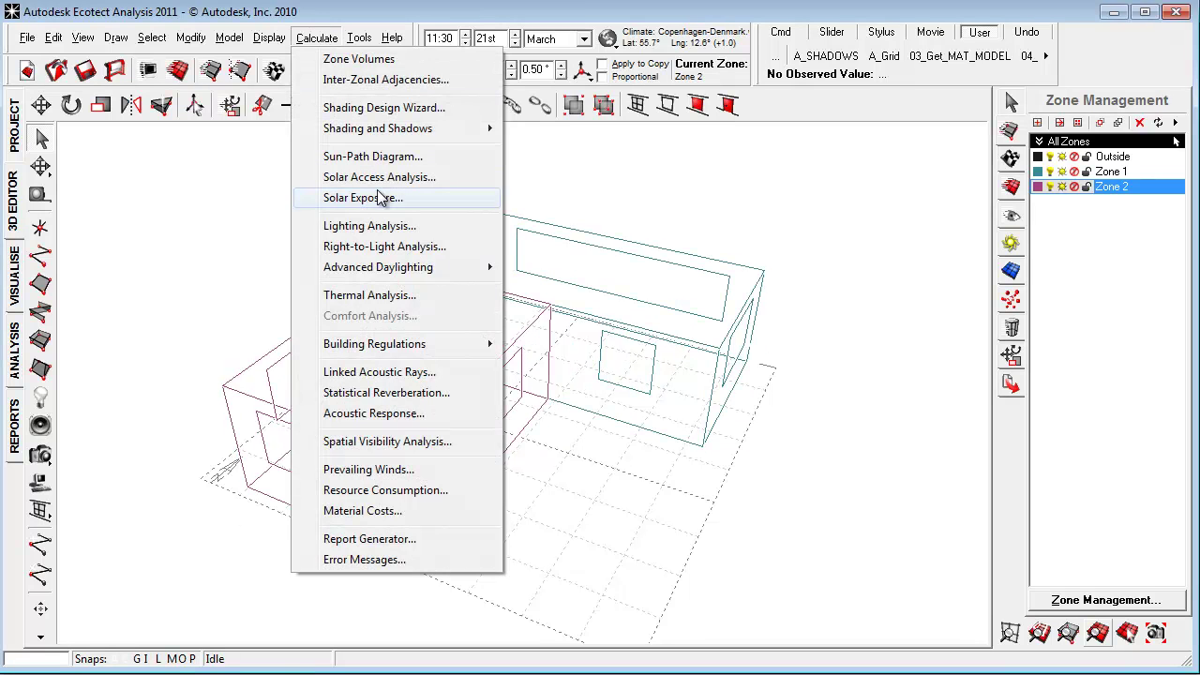
left_click(398, 82)
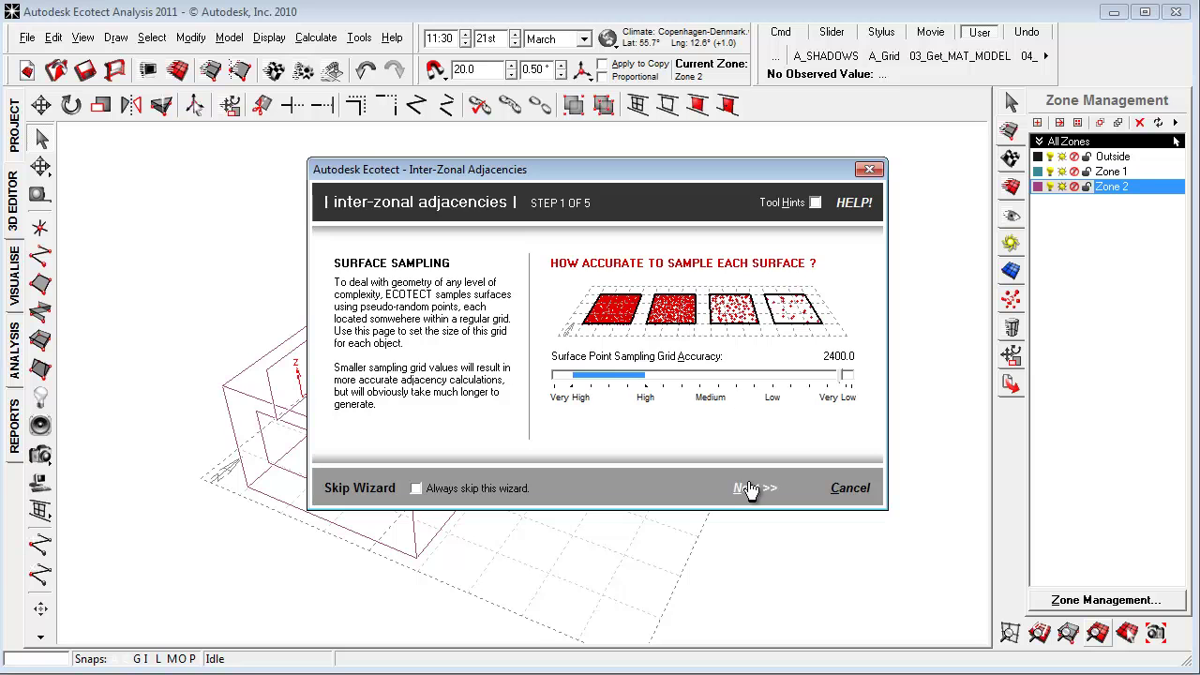
left_click(750, 488)
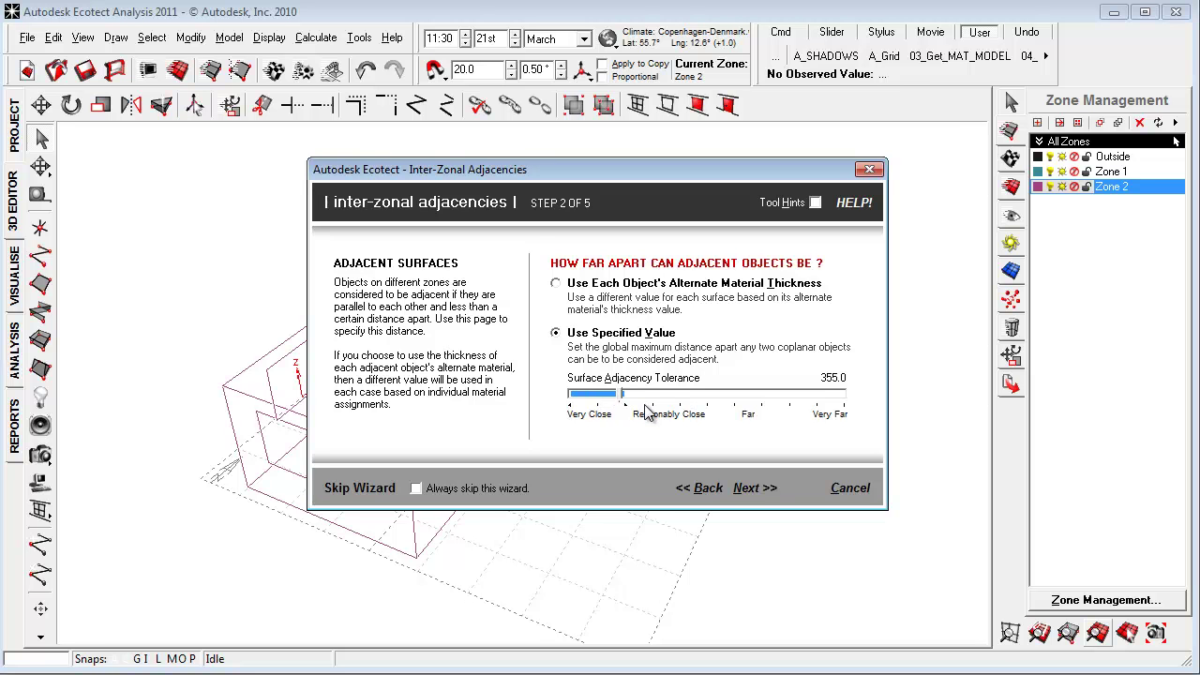
left_click(757, 489)
left_click(754, 488)
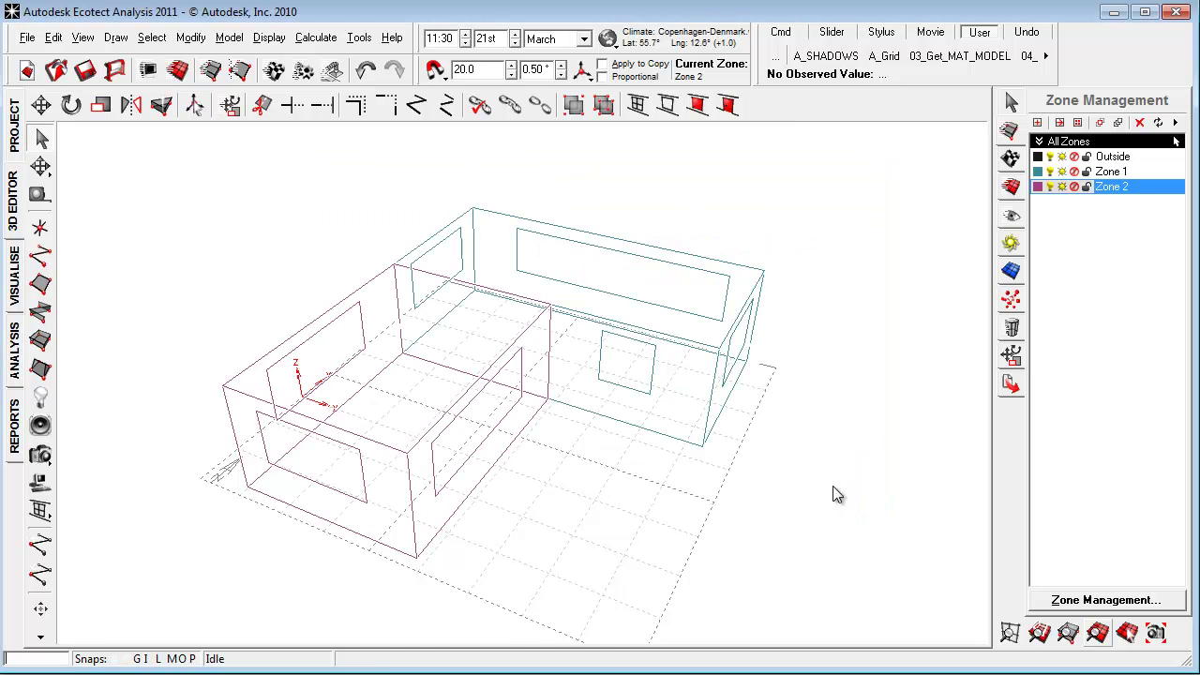
- Select Zone 2's front wall and view its material assignments
middle_click_drag(830, 493, 643, 466)
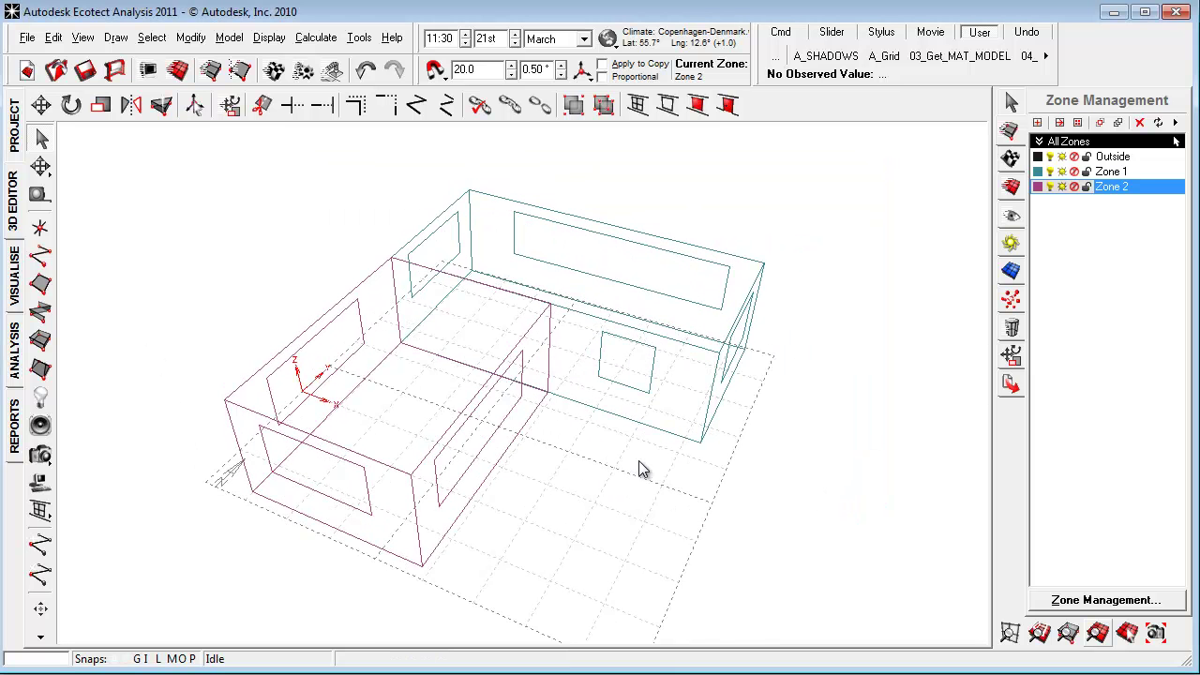
left_click(150, 38)
left_click(223, 78)
left_click(511, 359)
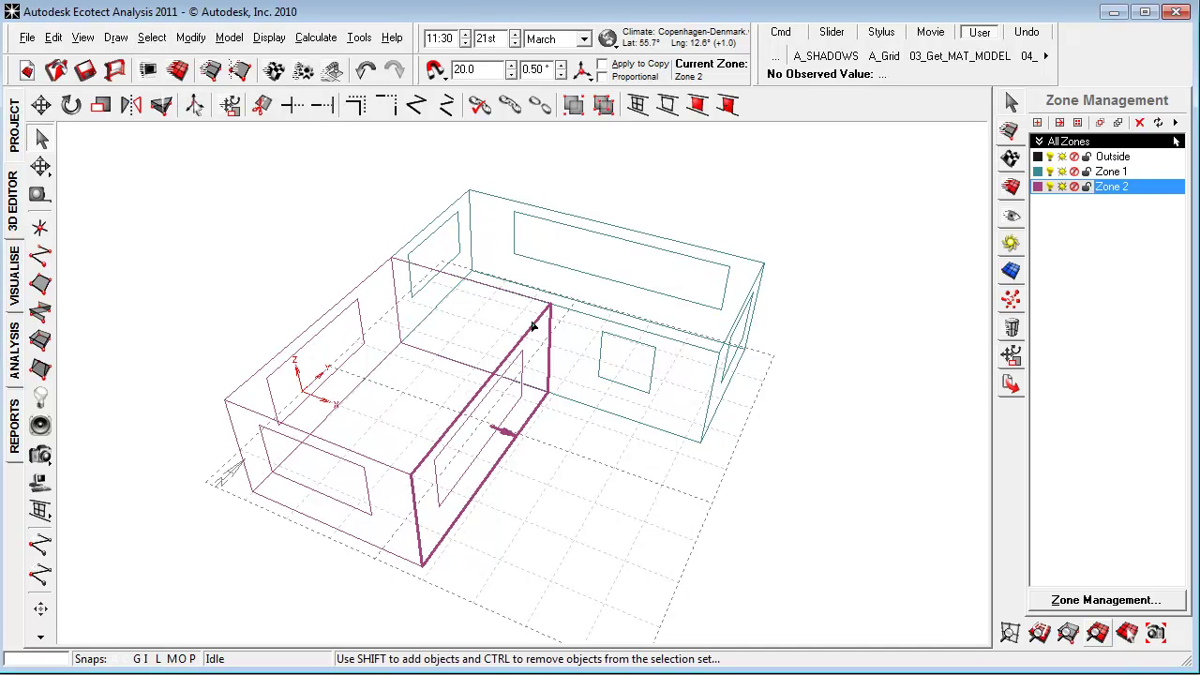
left_click(1009, 159)
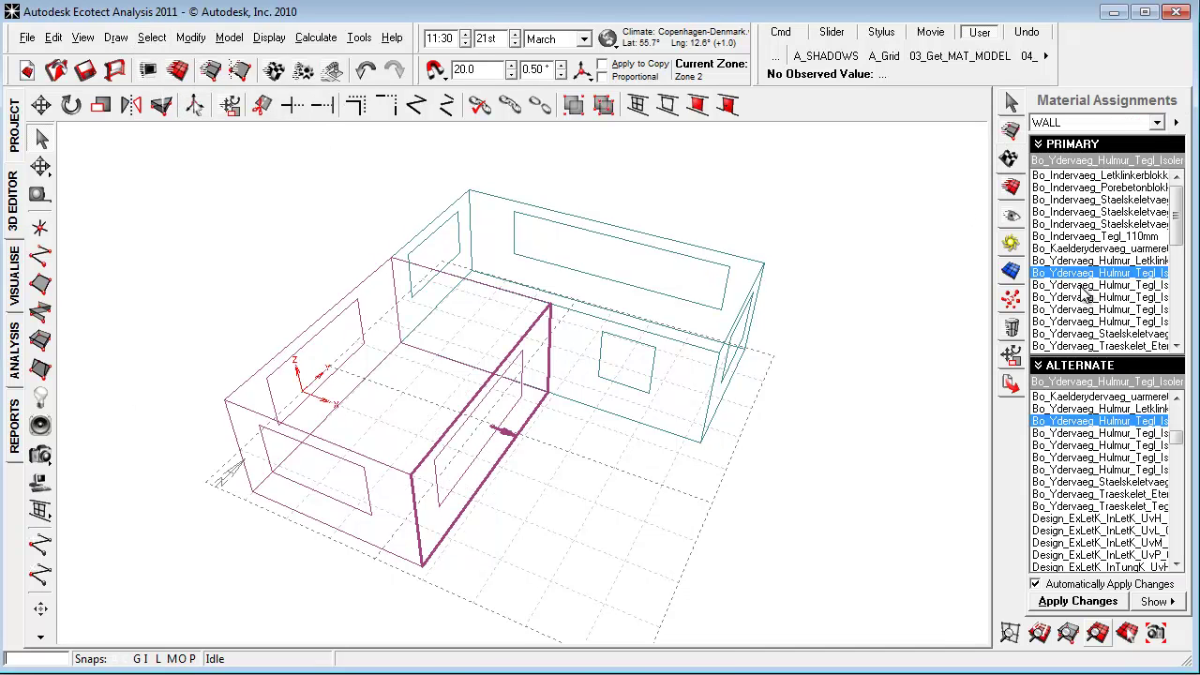
- Select all the model's walls and fix their object links
left_click_drag(150, 593, 856, 141)
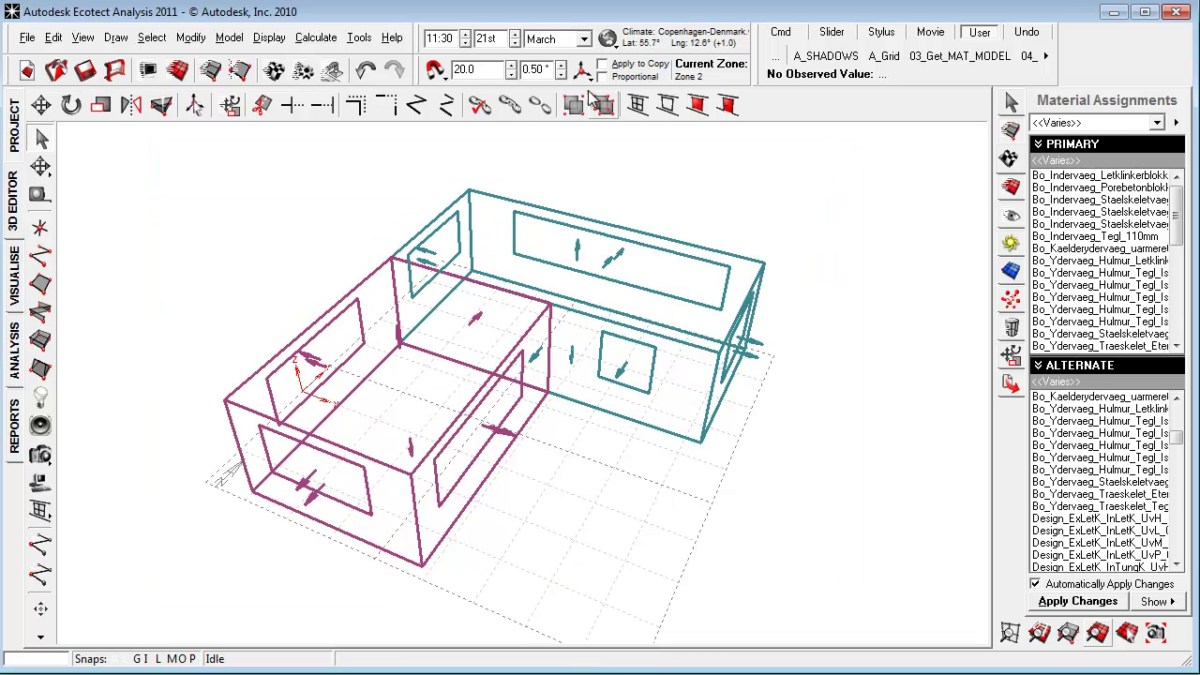
left_click(479, 104)
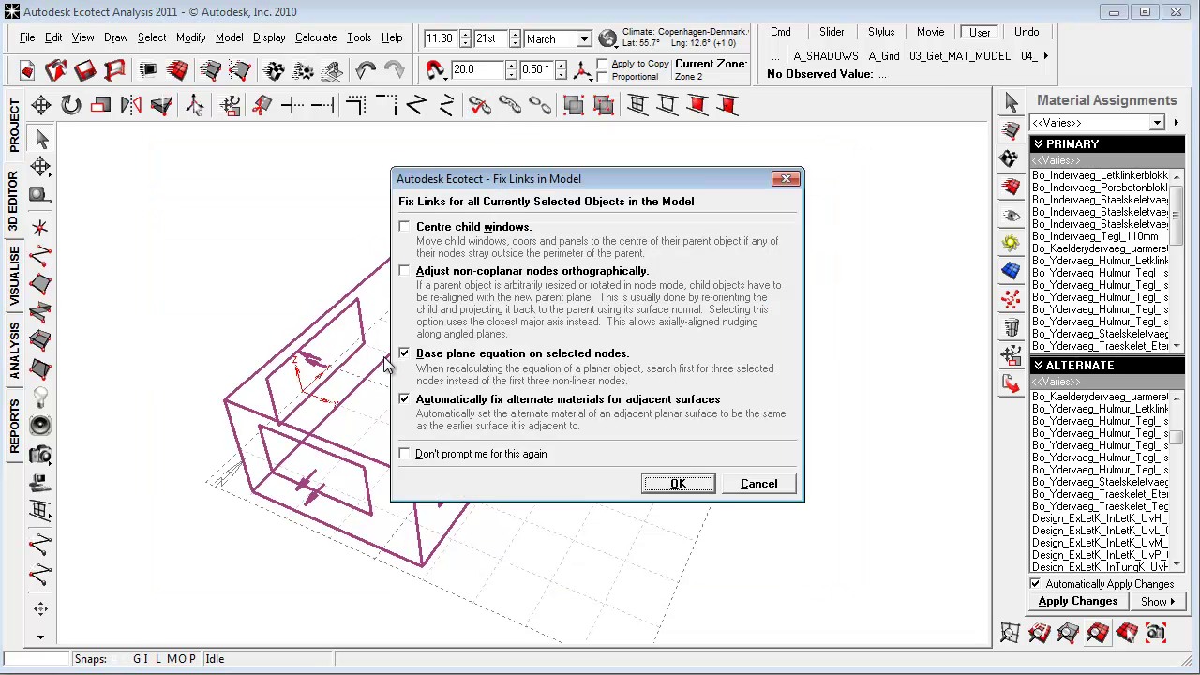
left_click(687, 485)
left_click(687, 492)
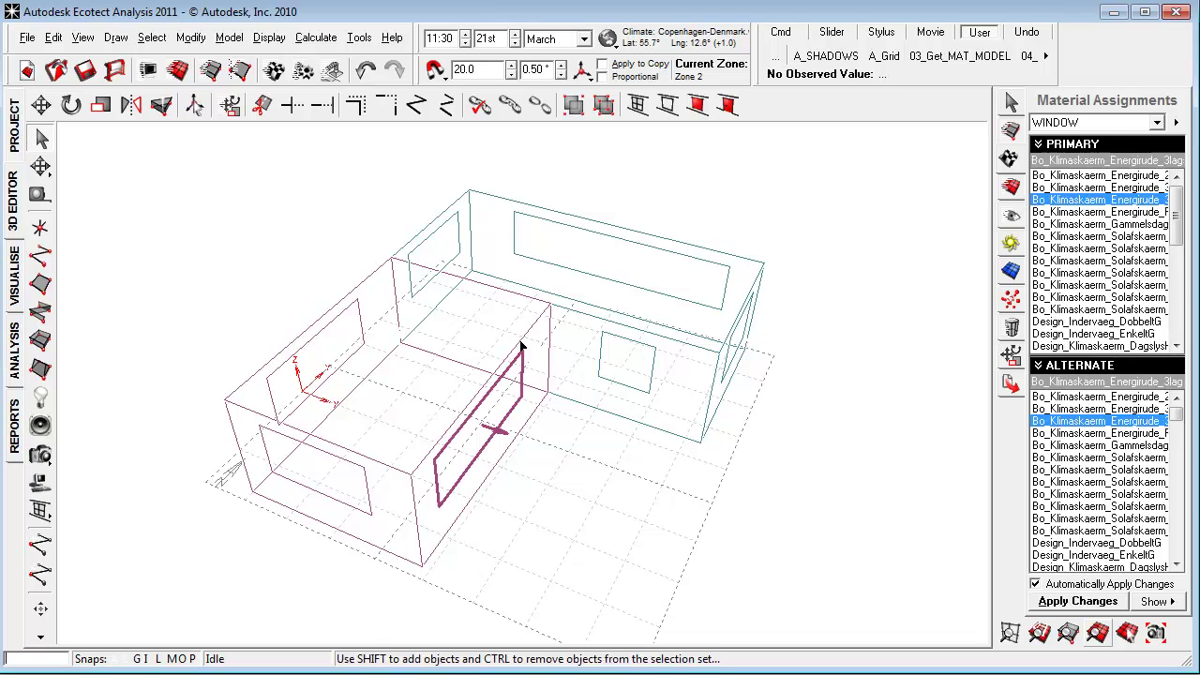
- Check the front wall's object properties, then display Zone 2's properties
left_click(480, 388)
left_click(1011, 100)
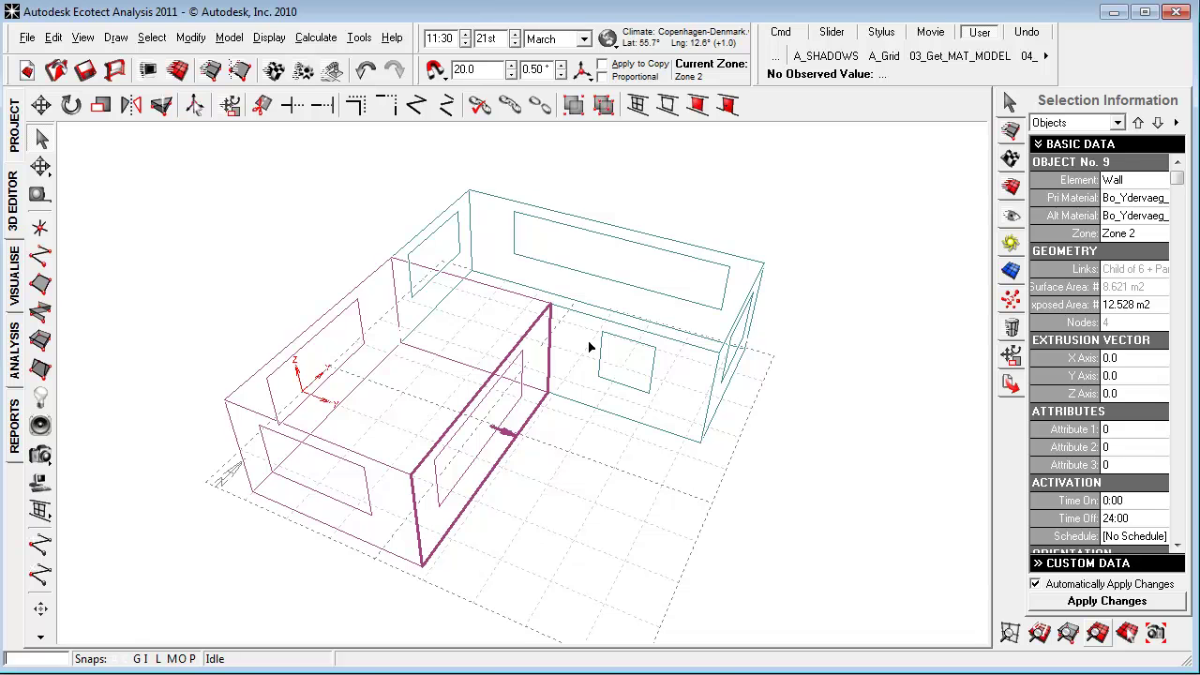
left_click(625, 480)
right_click_drag(625, 480, 434, 347)
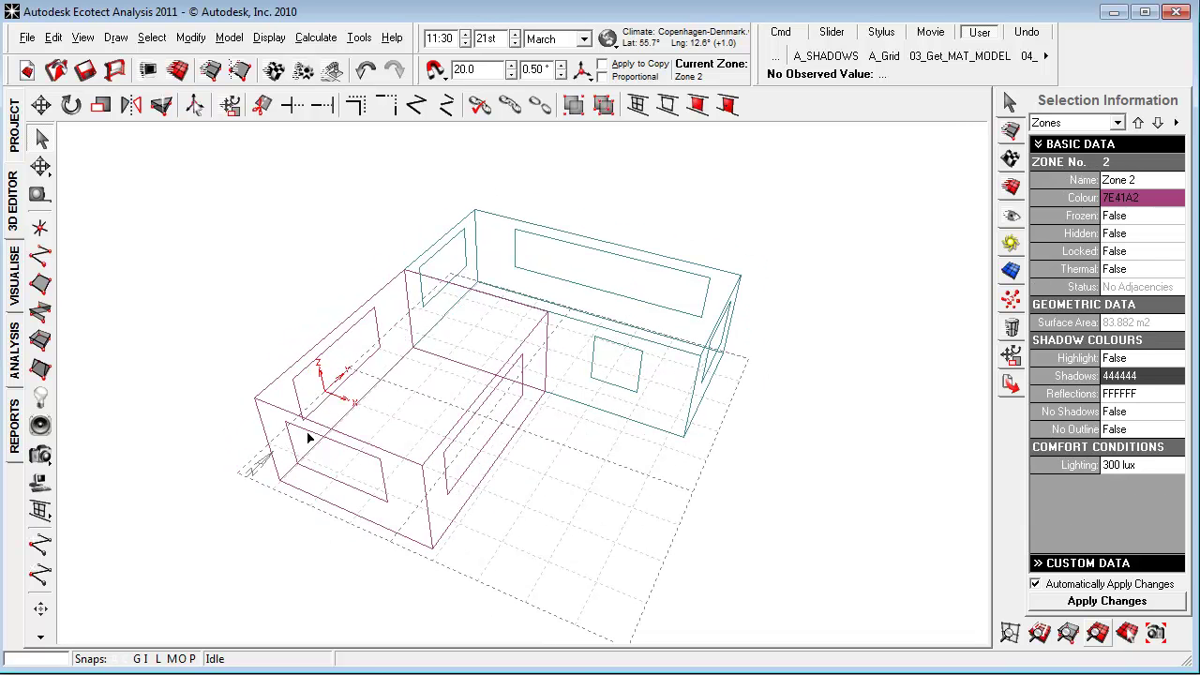
- In Zone 2's settings, set clothing to Business Suit + Thermals (1.5 clo)
left_click(15, 352)
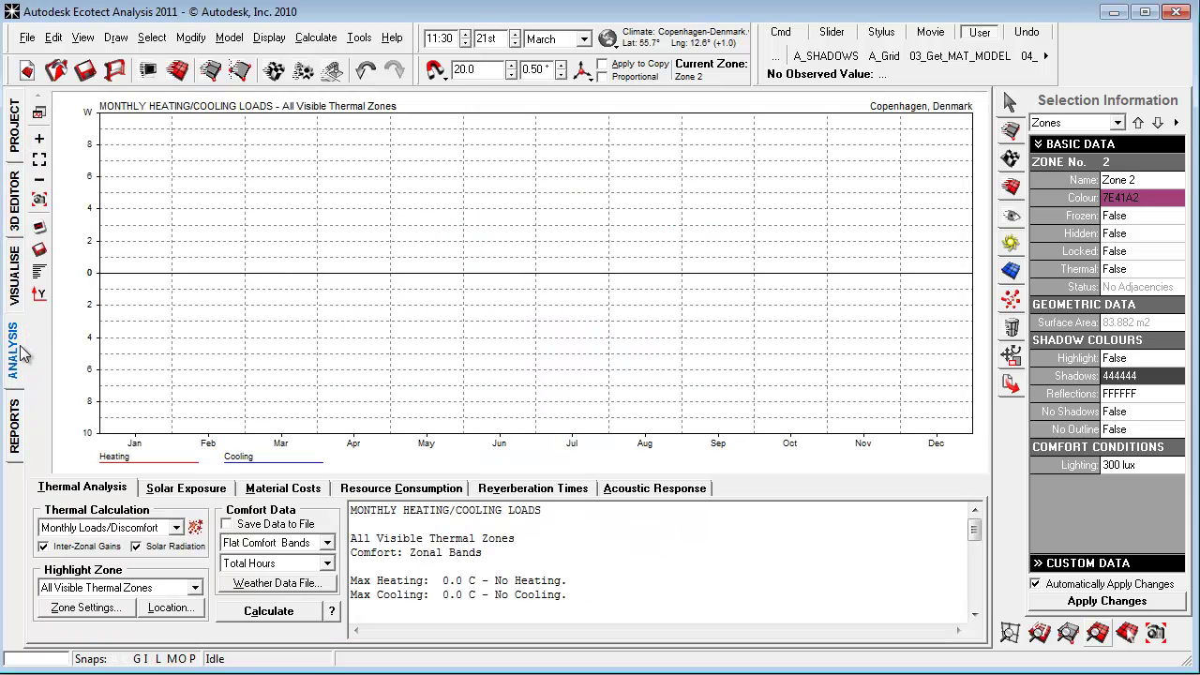
left_click(112, 608)
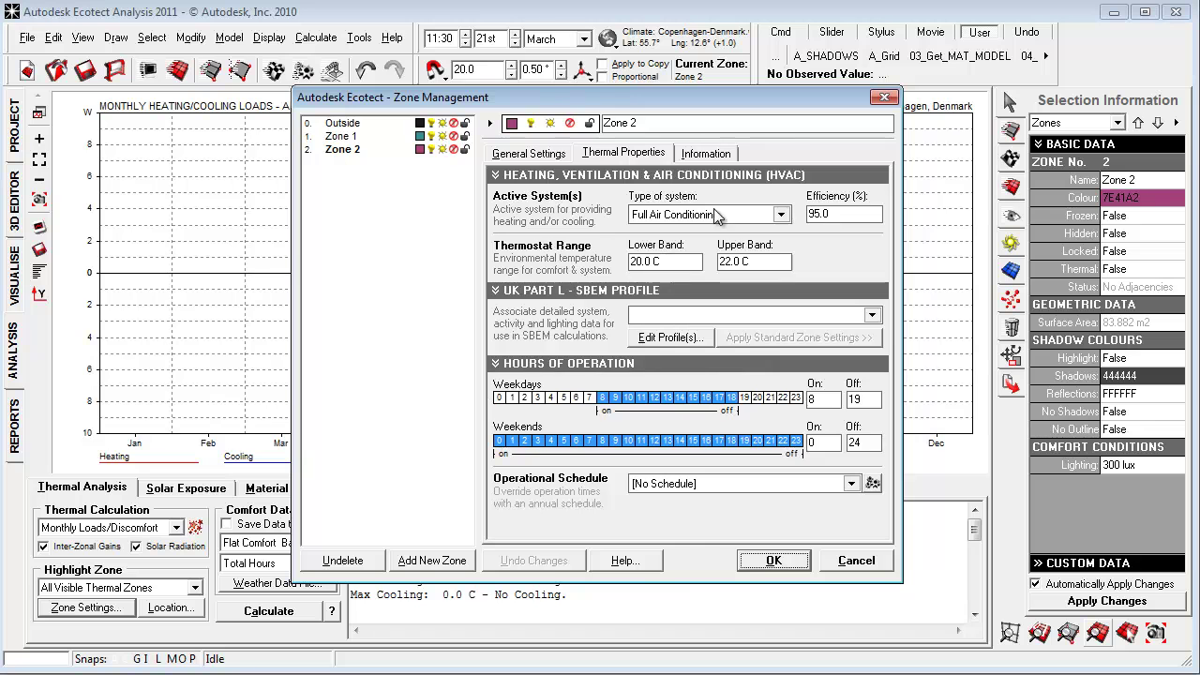
left_click(555, 154)
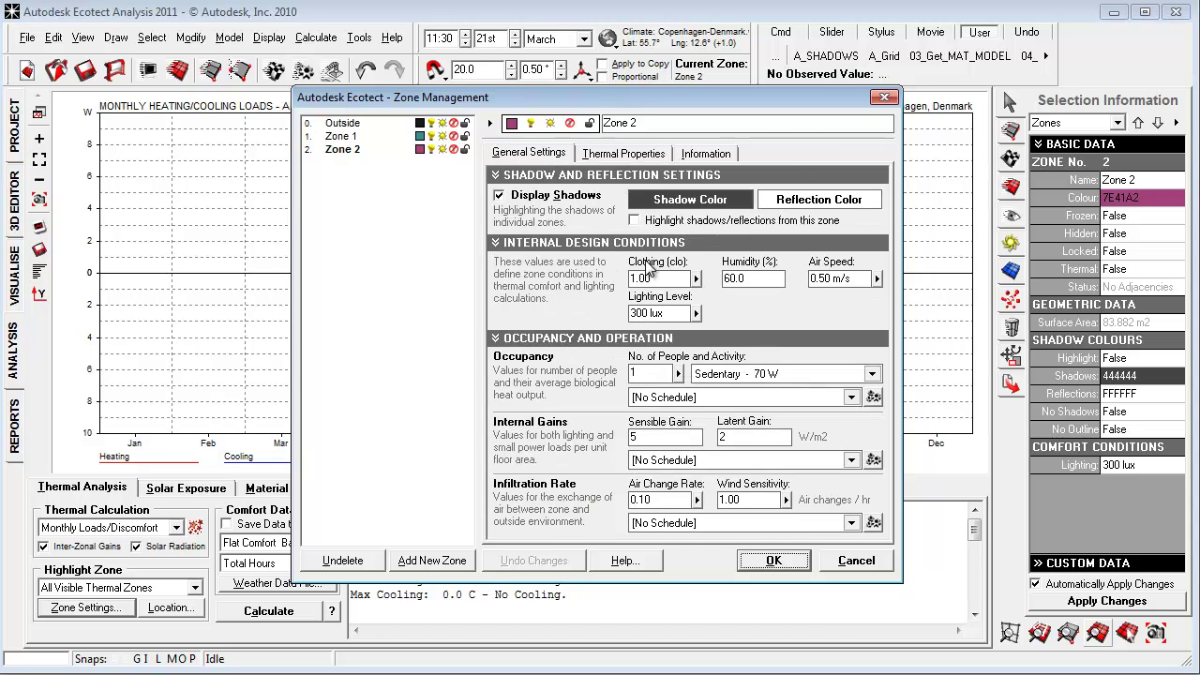
left_click(695, 279)
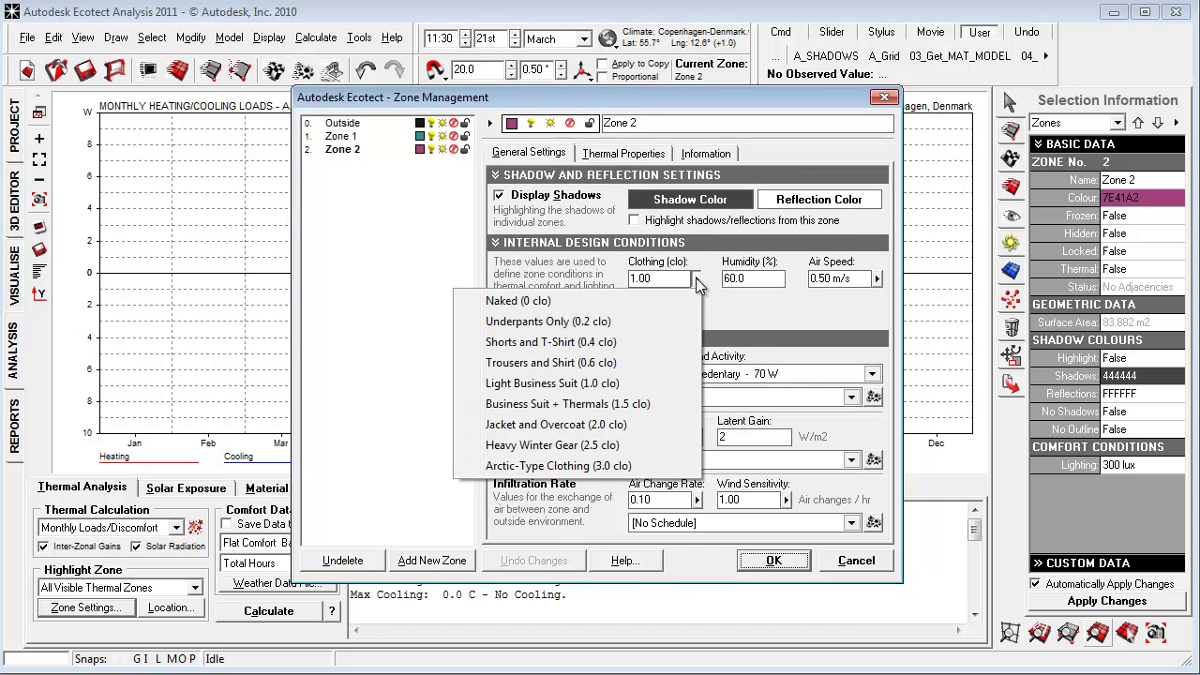
left_click(583, 413)
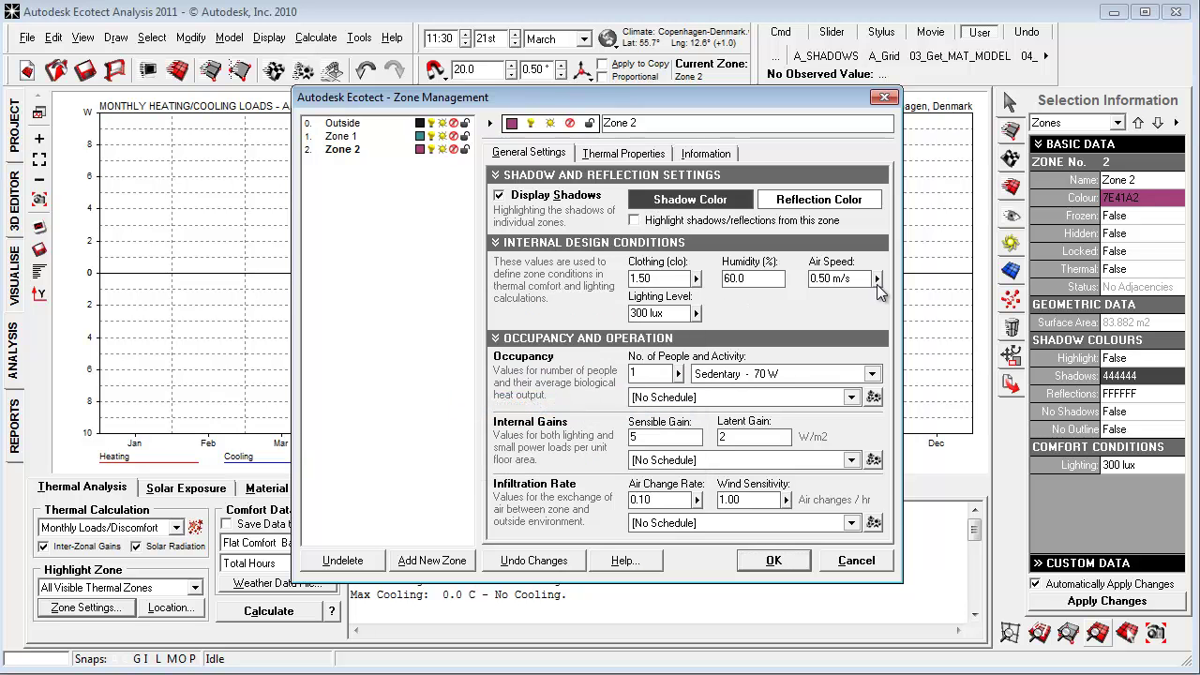
- Review the air speed, occupancy, air change rate and wind sensitivity presets without changing them
left_click(876, 281)
left_click(874, 280)
left_click(679, 374)
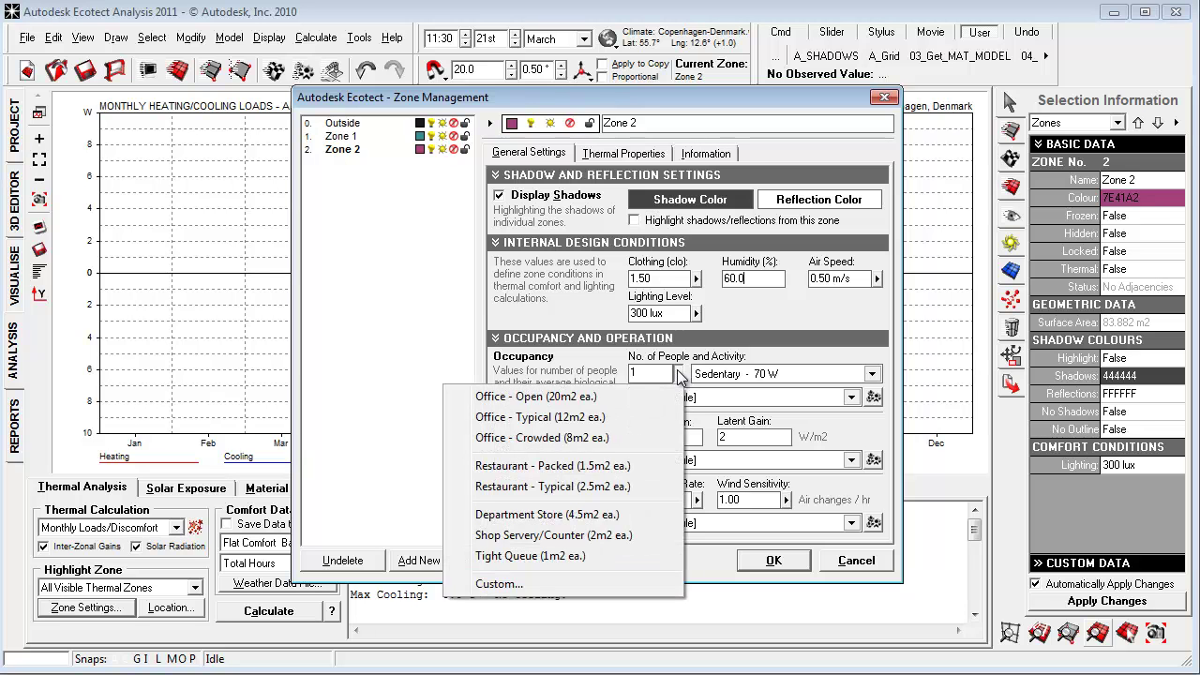
left_click(698, 367)
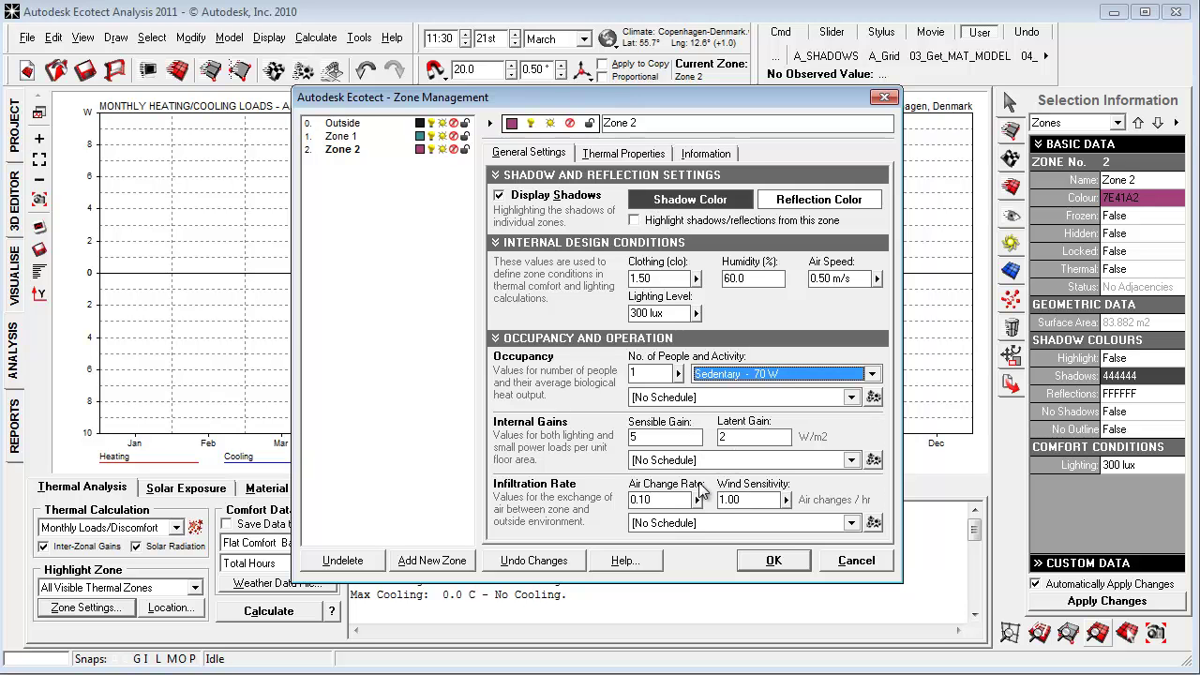
left_click(686, 498)
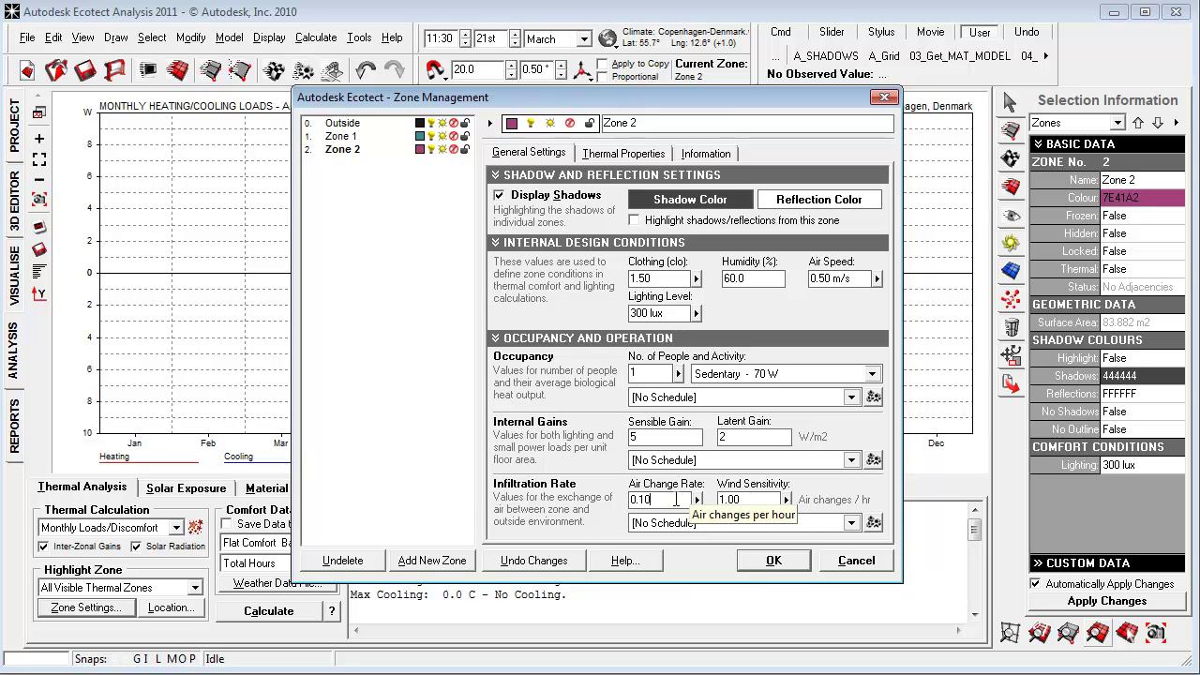
left_click(697, 498)
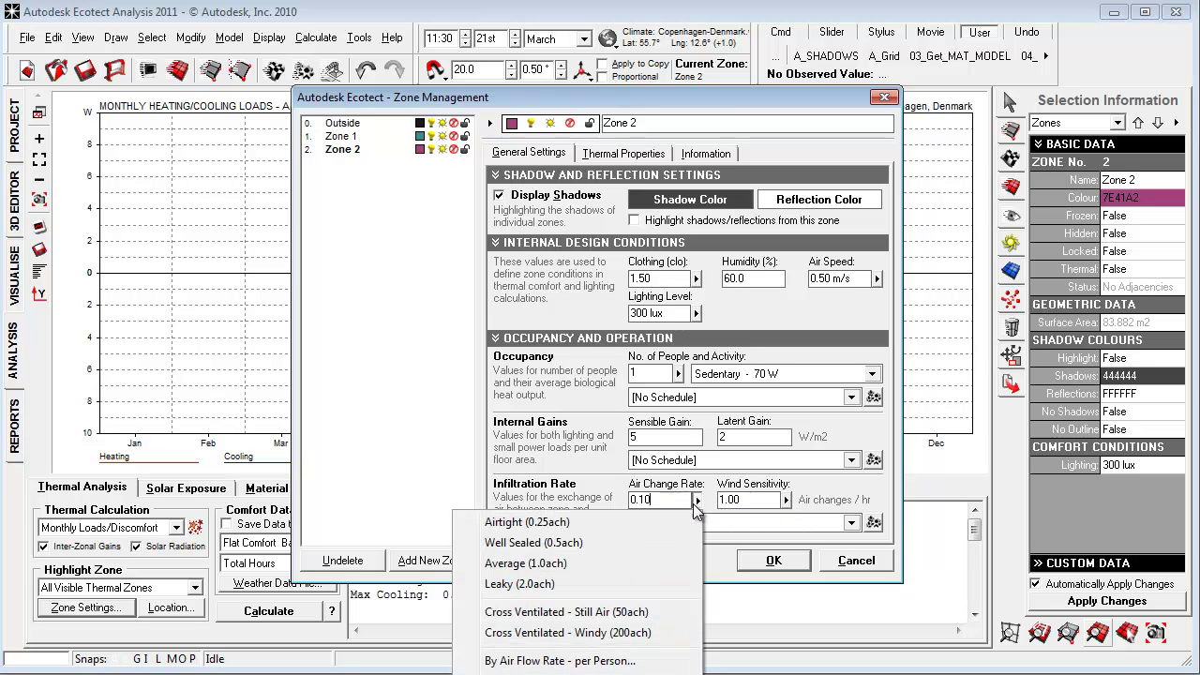
key("Escape")
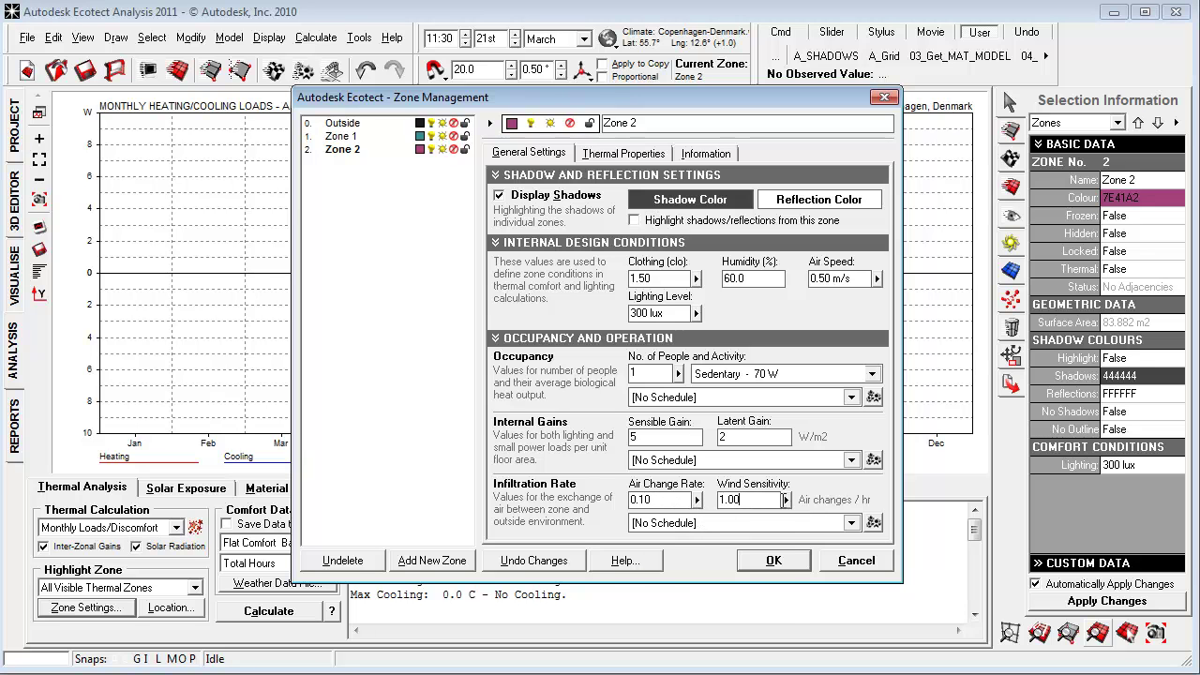
left_click(785, 498)
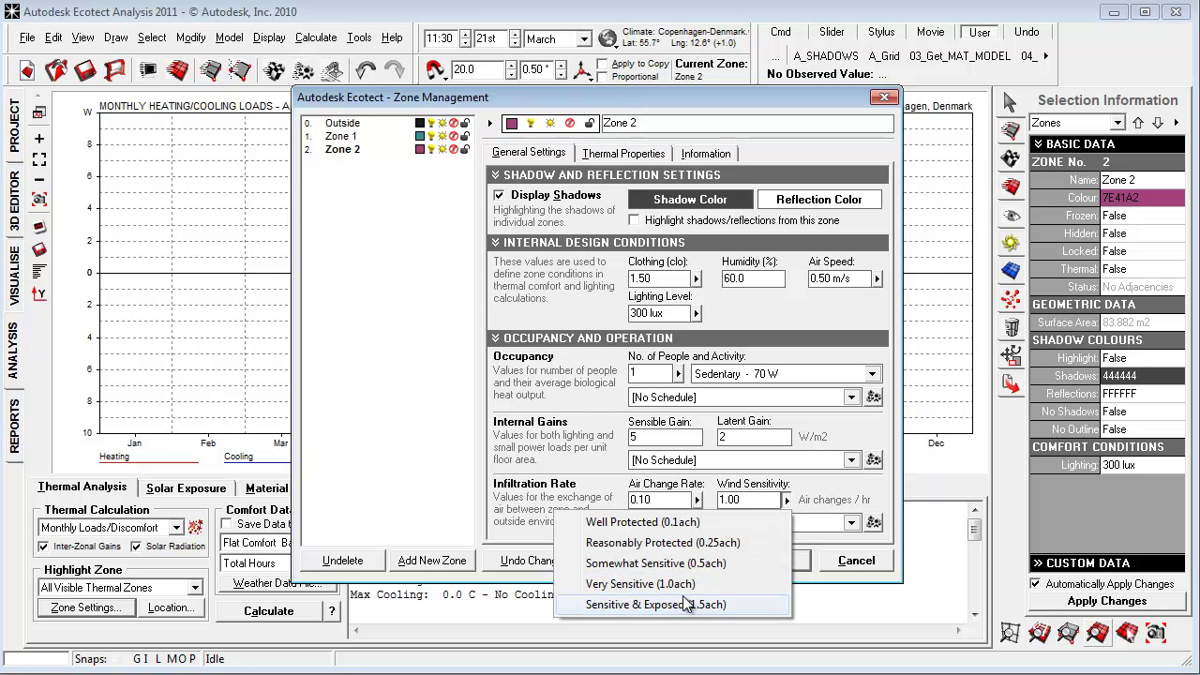
left_click(682, 585)
left_click(642, 156)
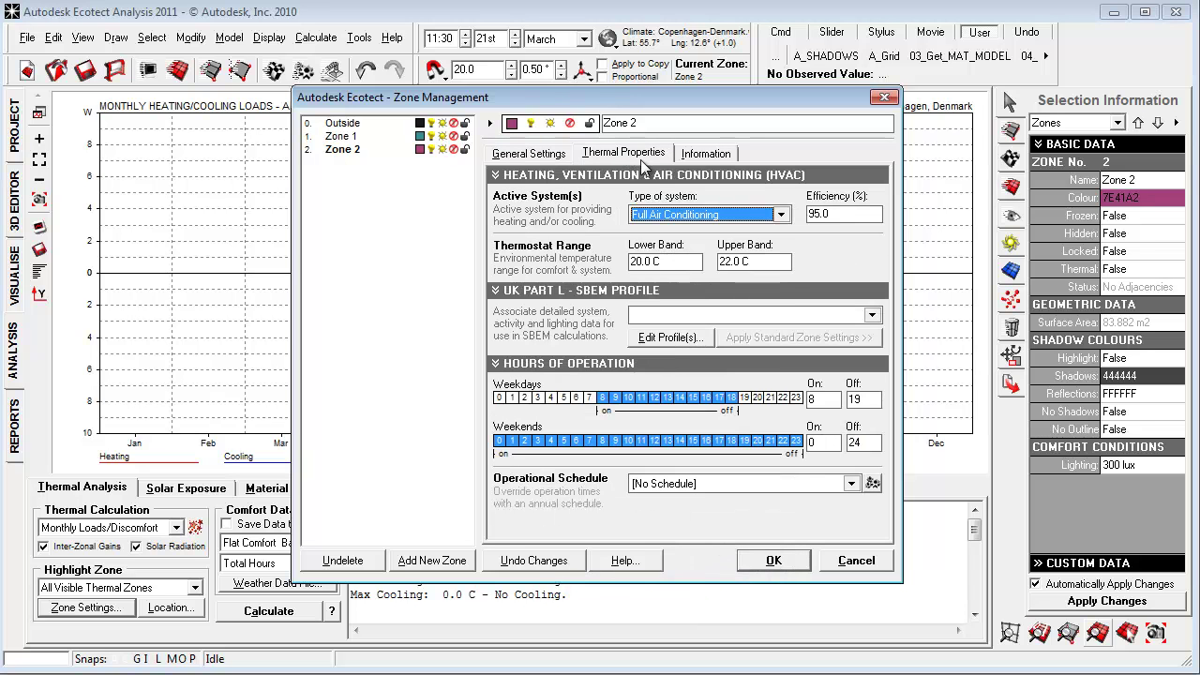
left_click(750, 225)
left_click(750, 217)
left_click(749, 217)
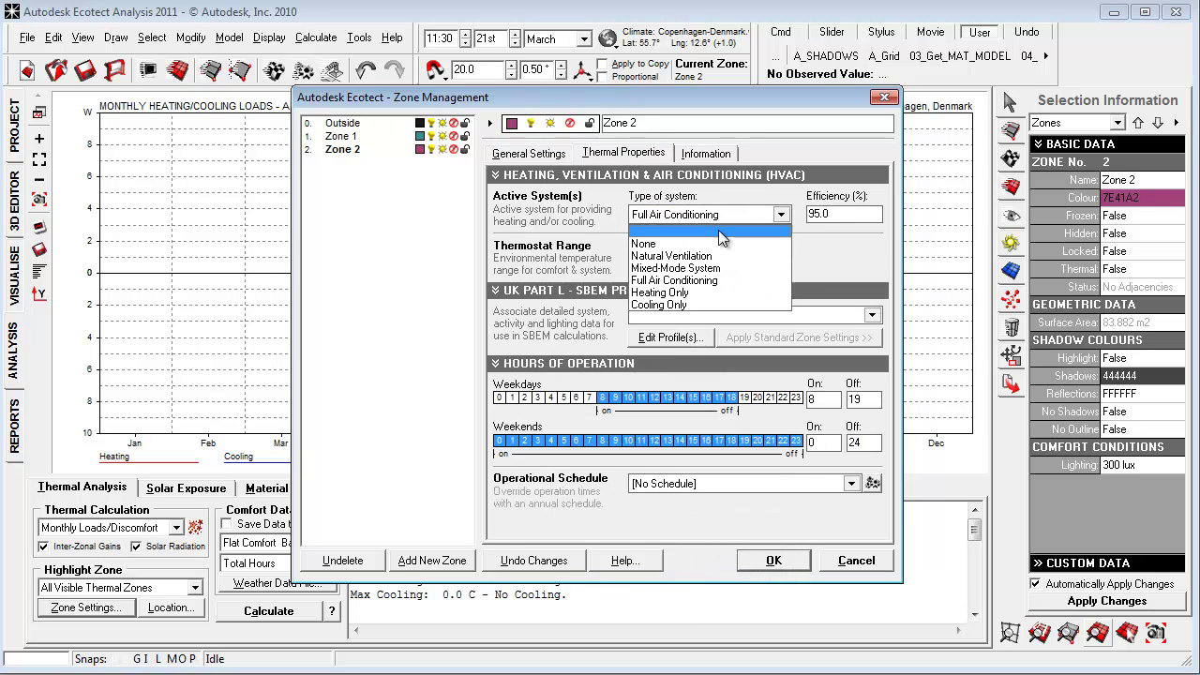
left_click(718, 229)
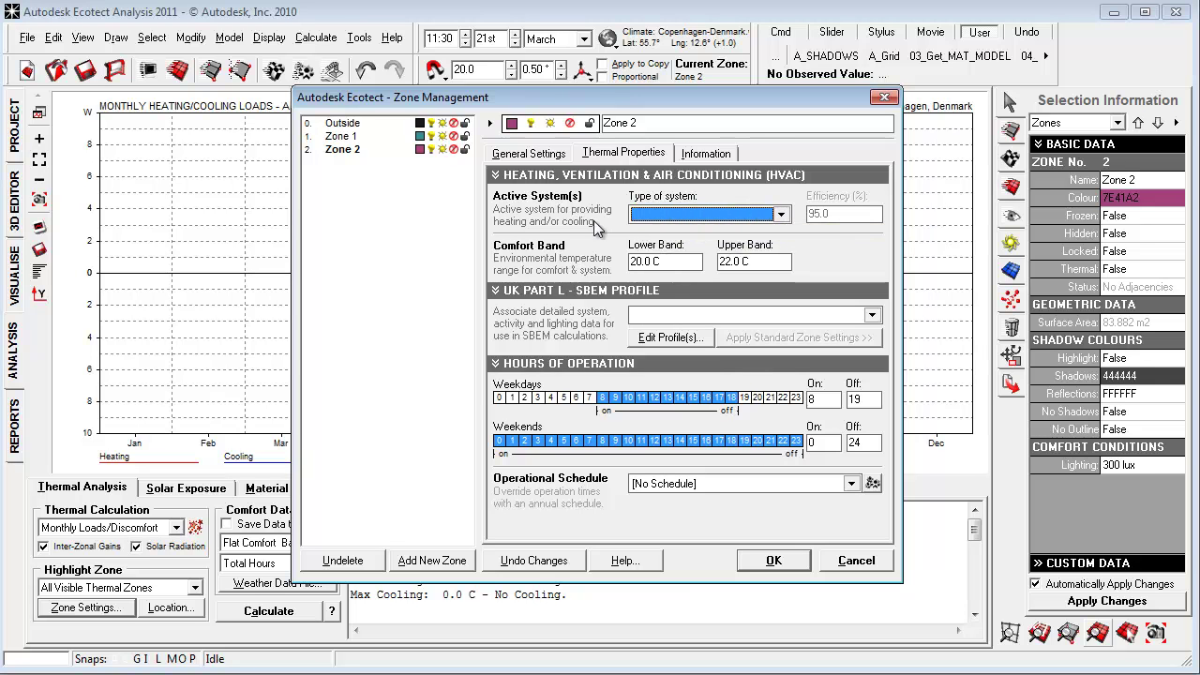
left_click(662, 218)
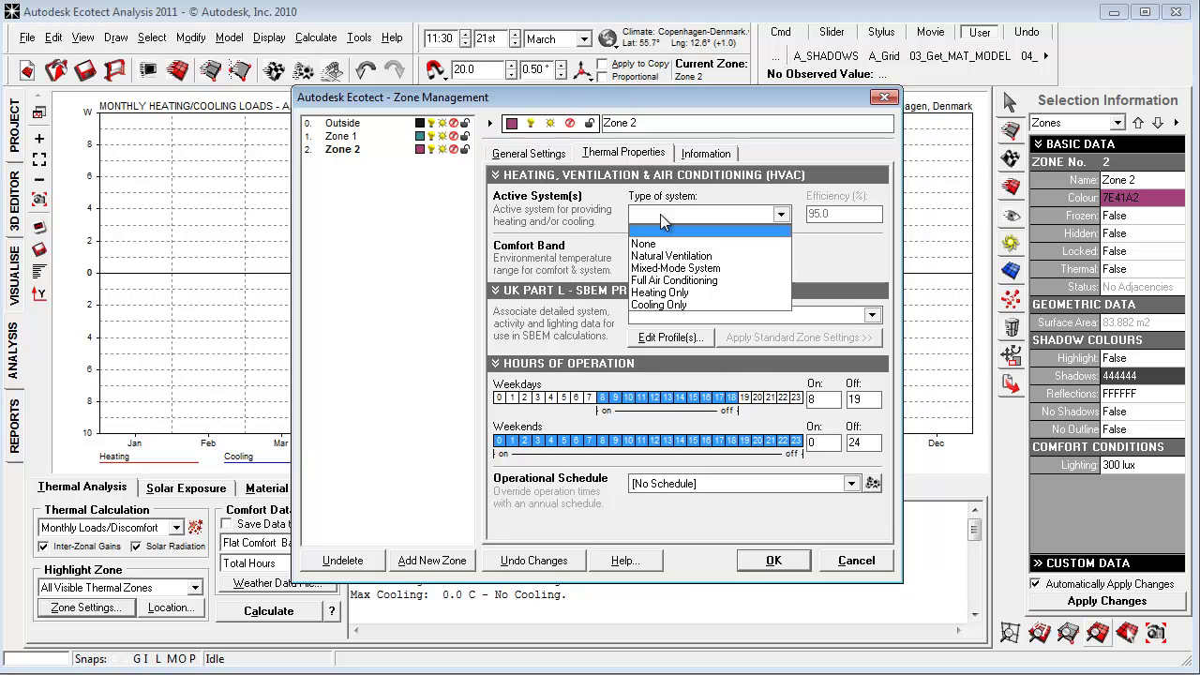
left_click(662, 218)
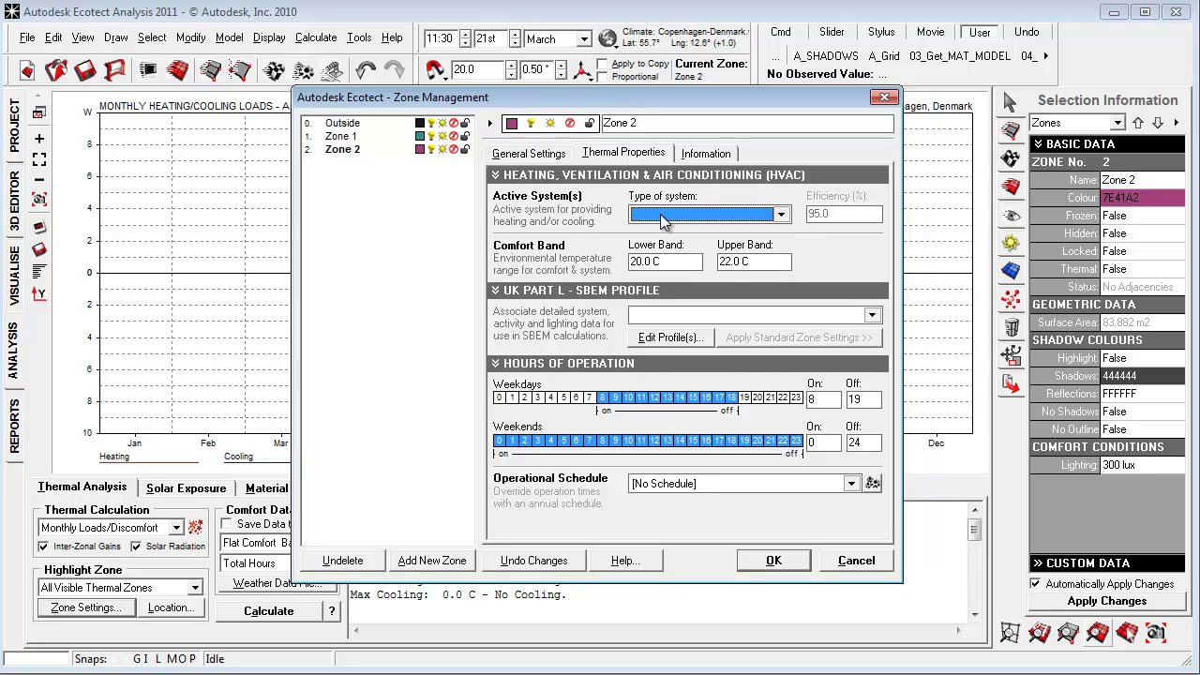
left_click(662, 218)
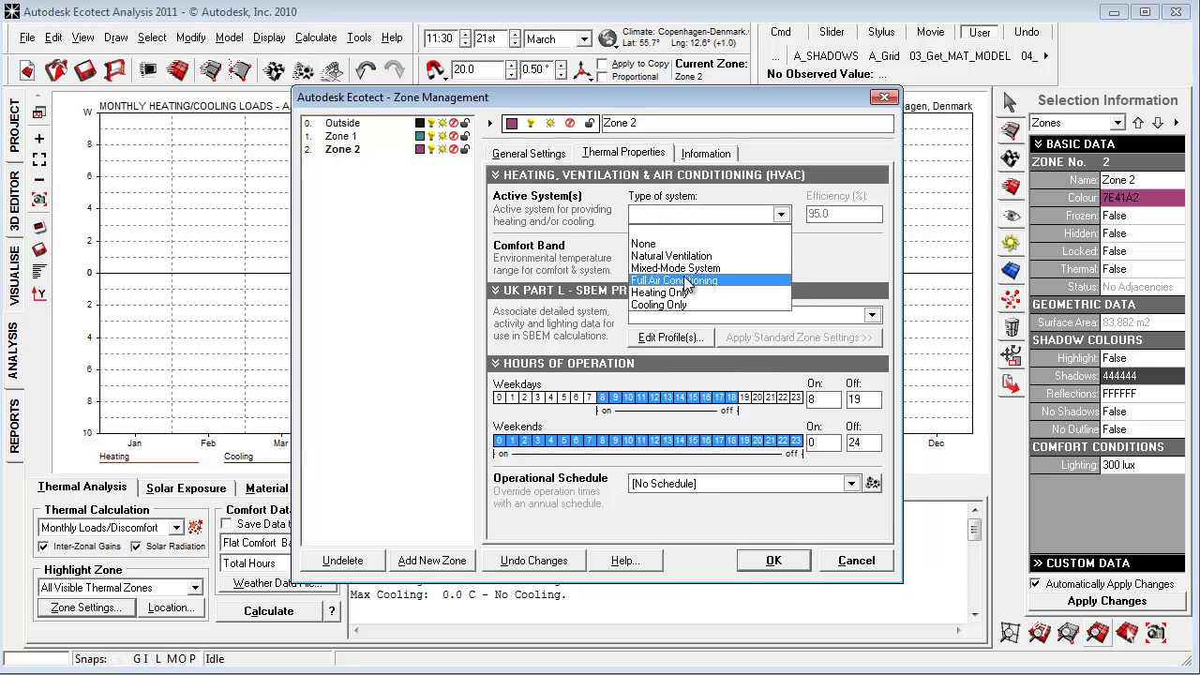
left_click(683, 277)
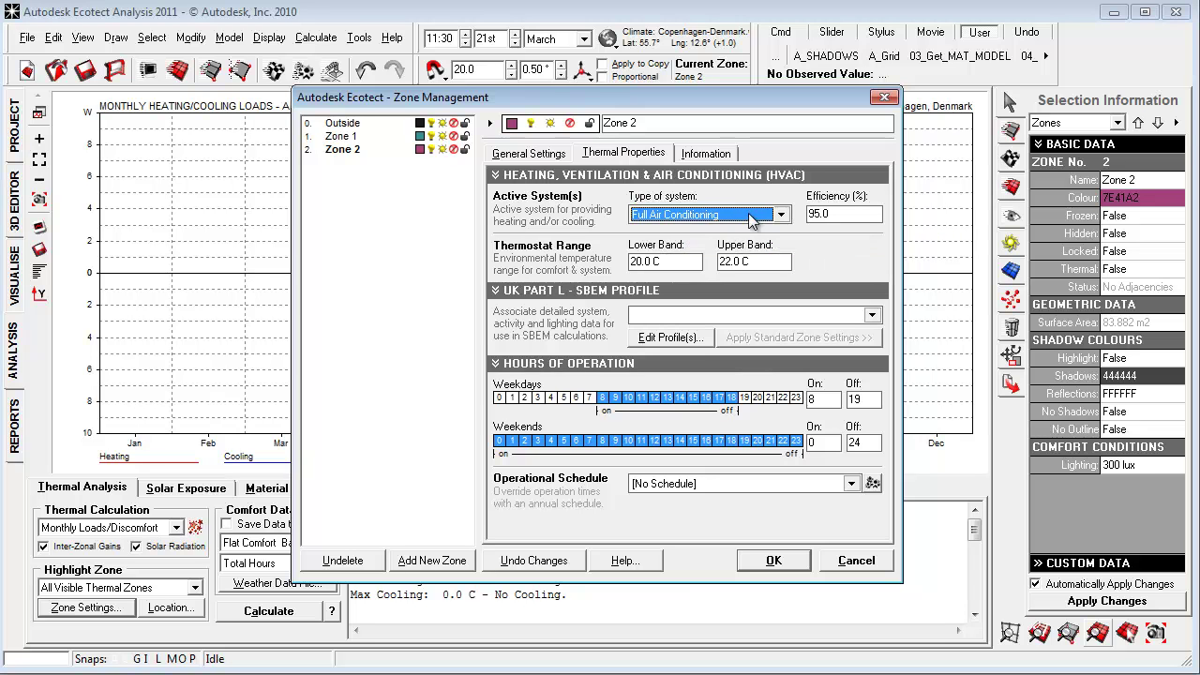
key("Tab")
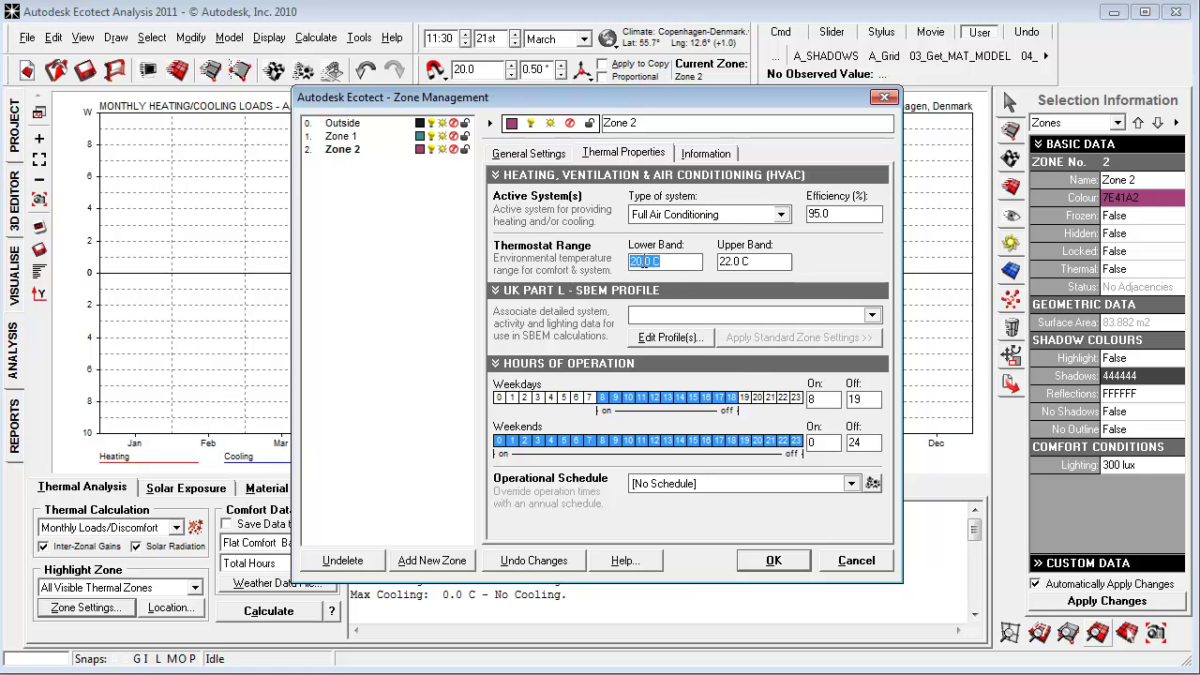
left_click_drag(644, 262, 528, 267)
left_click(693, 263)
key("Tab")
left_click(693, 267)
left_click(712, 152)
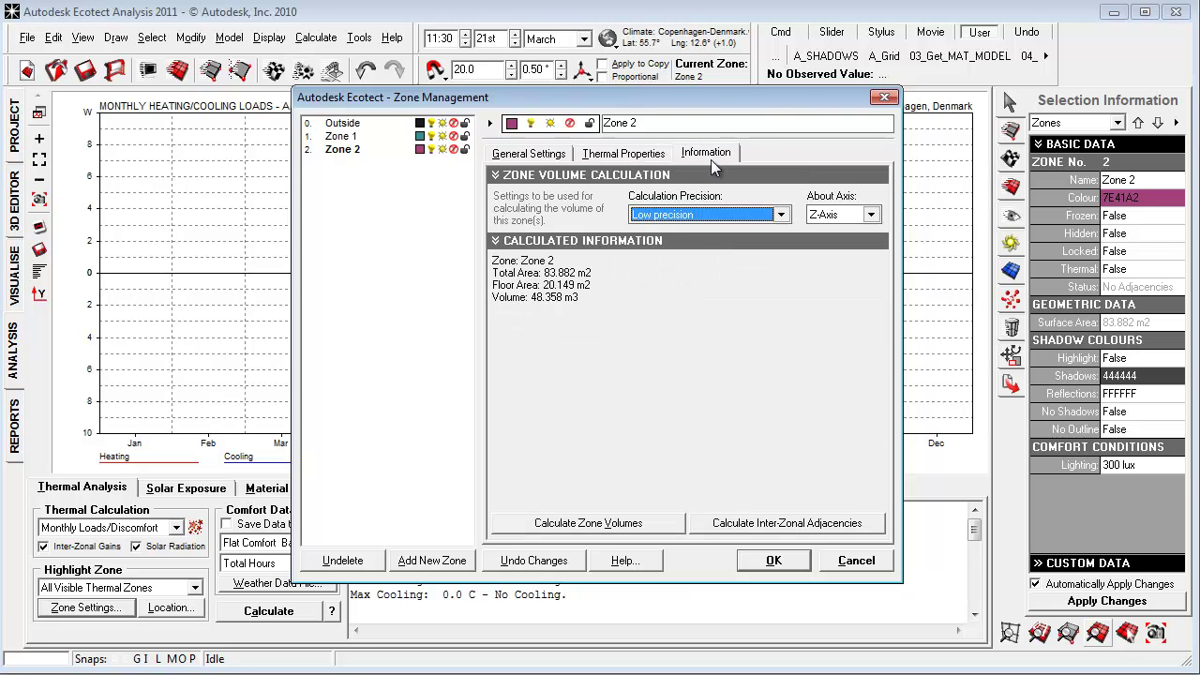
left_click_drag(579, 298, 523, 281)
left_click(516, 272)
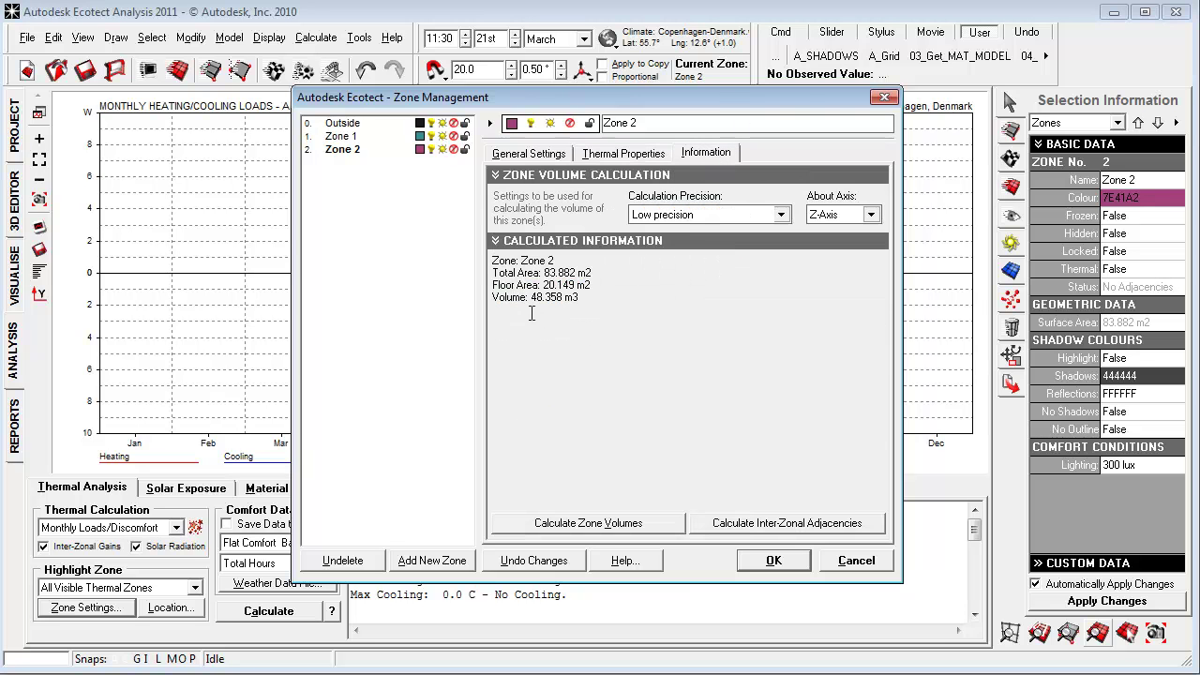
left_click_drag(583, 300, 458, 271)
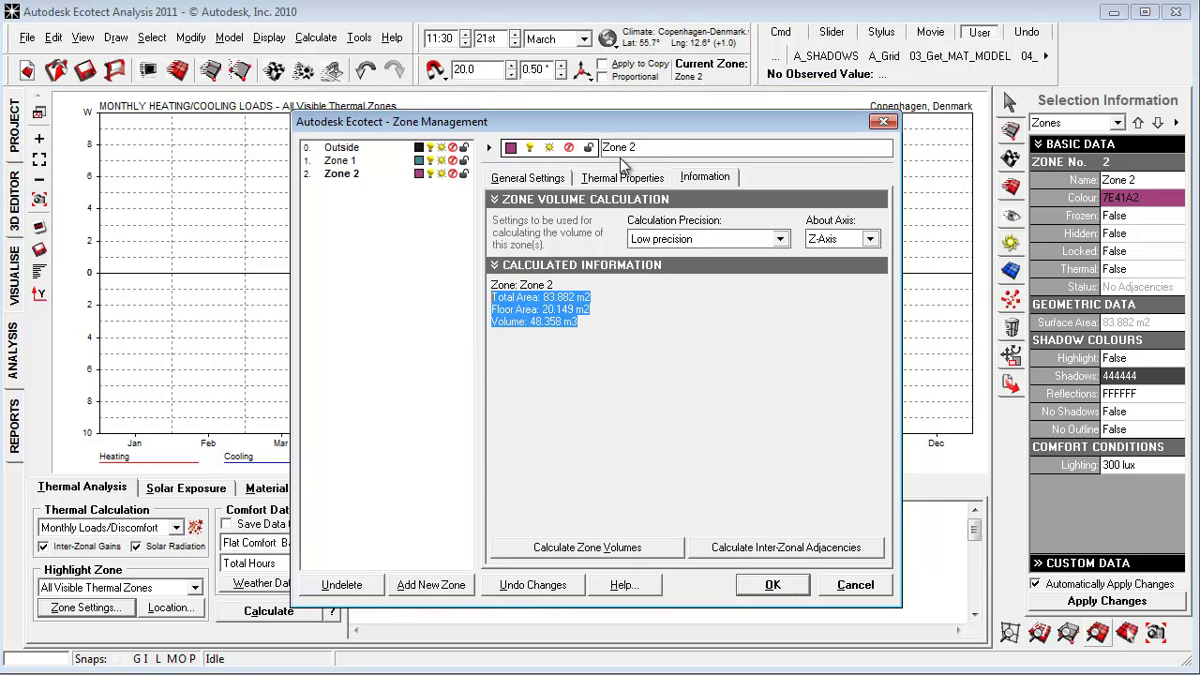
- Set Zone 2's system type to the blank entry, apply, and calculate monthly loads
left_click(622, 178)
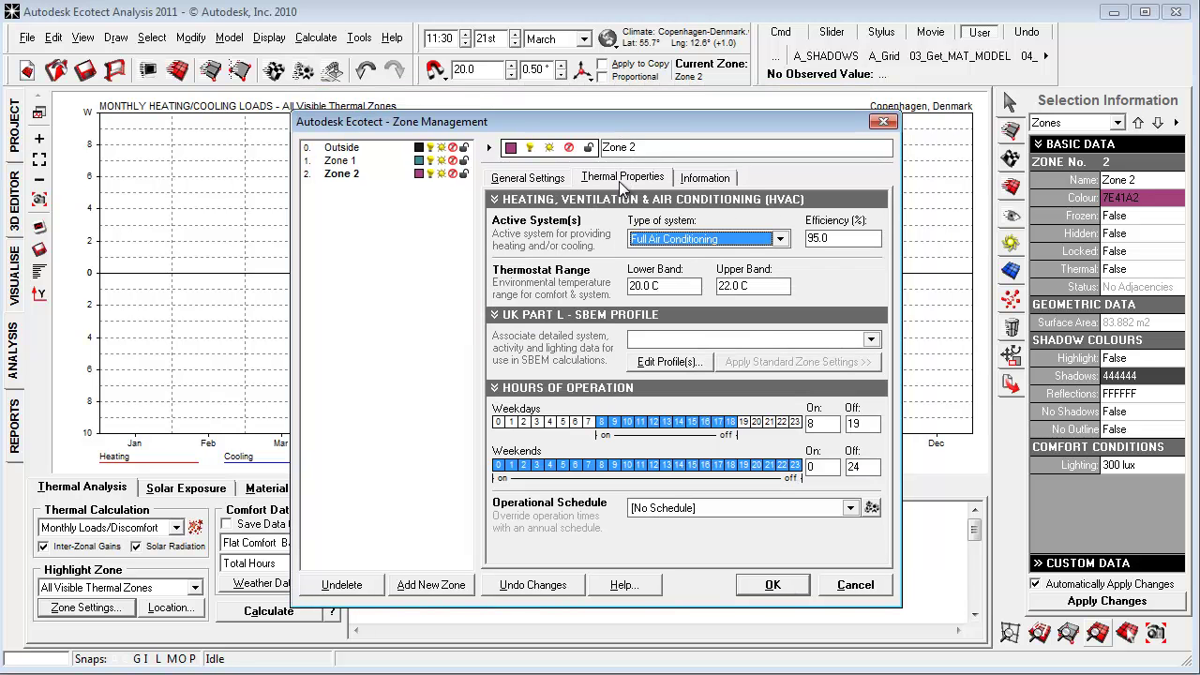
left_click(726, 240)
left_click(701, 262)
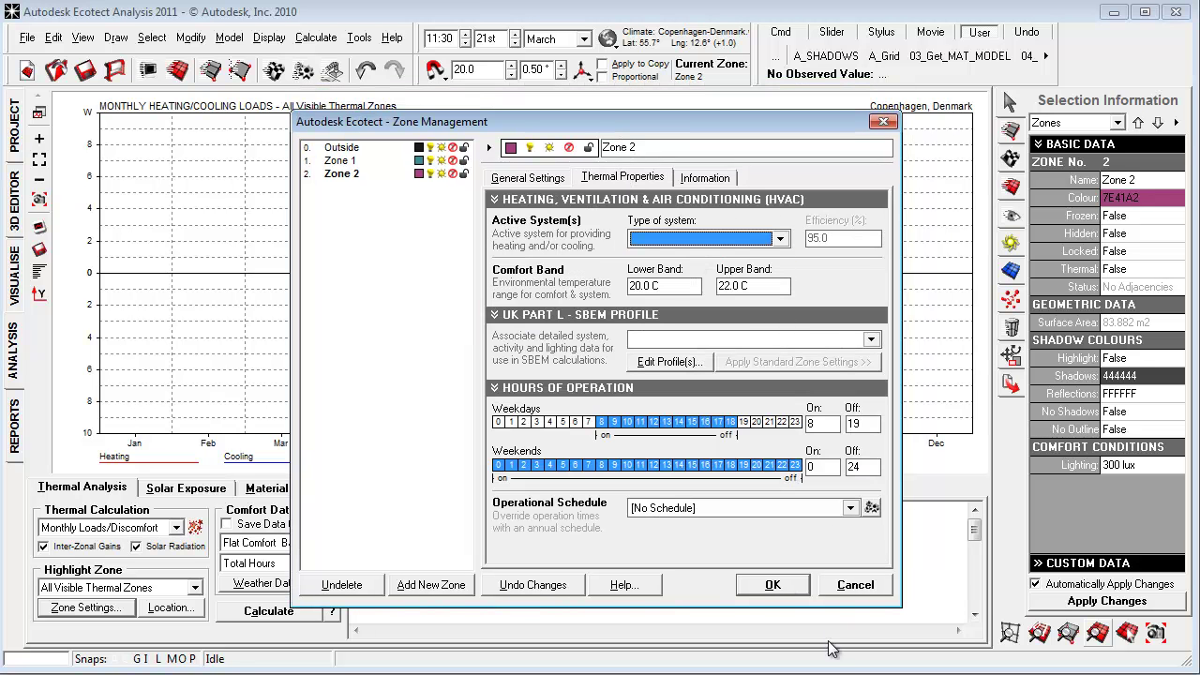
left_click(774, 586)
left_click(286, 617)
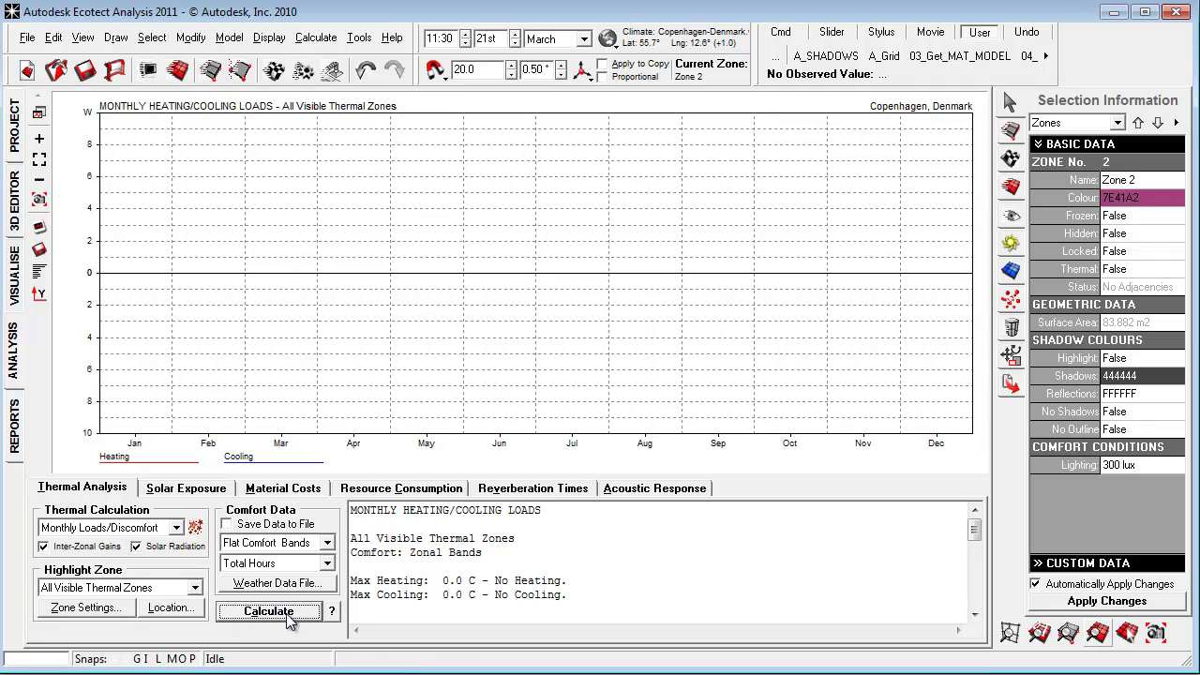
- Make Zone 1 a thermal zone and recalculate the monthly heating/cooling loads
scroll(520, 580, "down", 2)
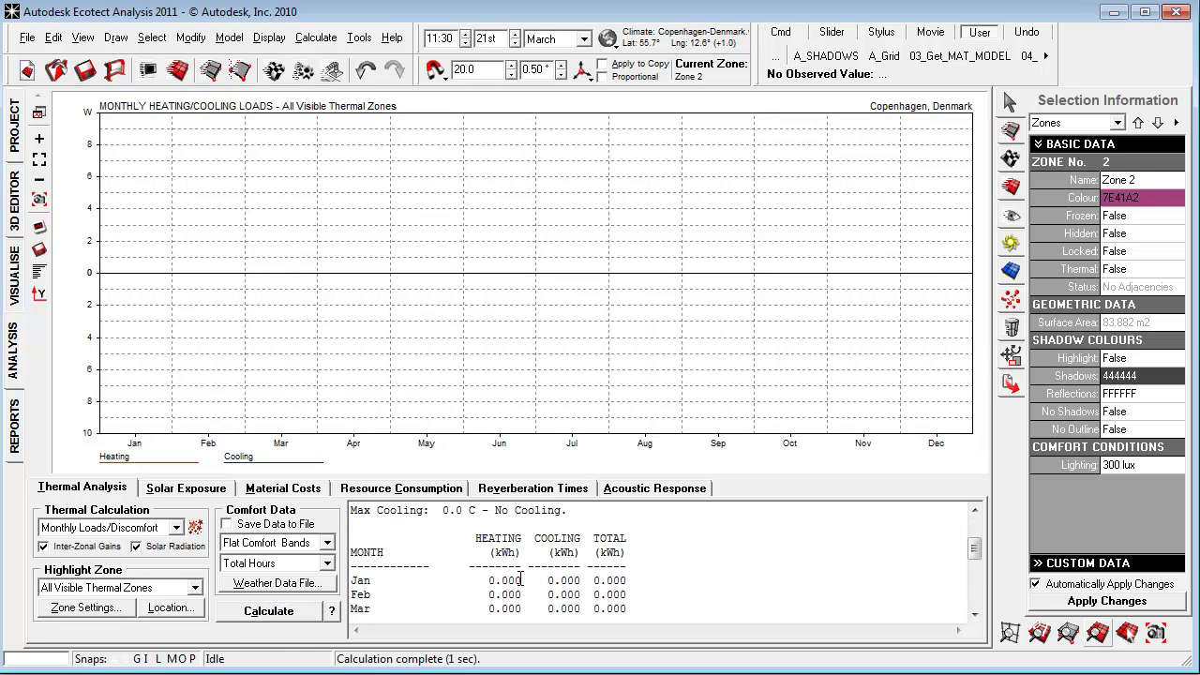
scroll(520, 580, "up", 2)
left_click(1011, 130)
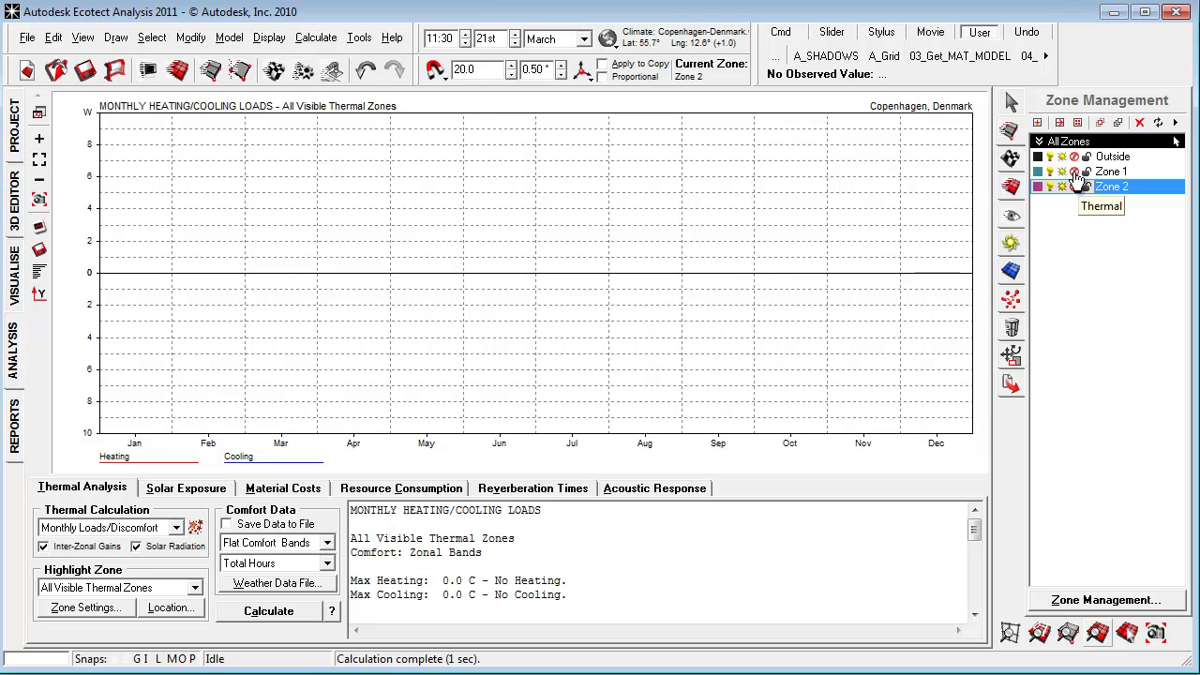
left_click(1074, 172)
left_click(265, 612)
- Confirm the recalculation and scroll through the monthly loads results
key("Return")
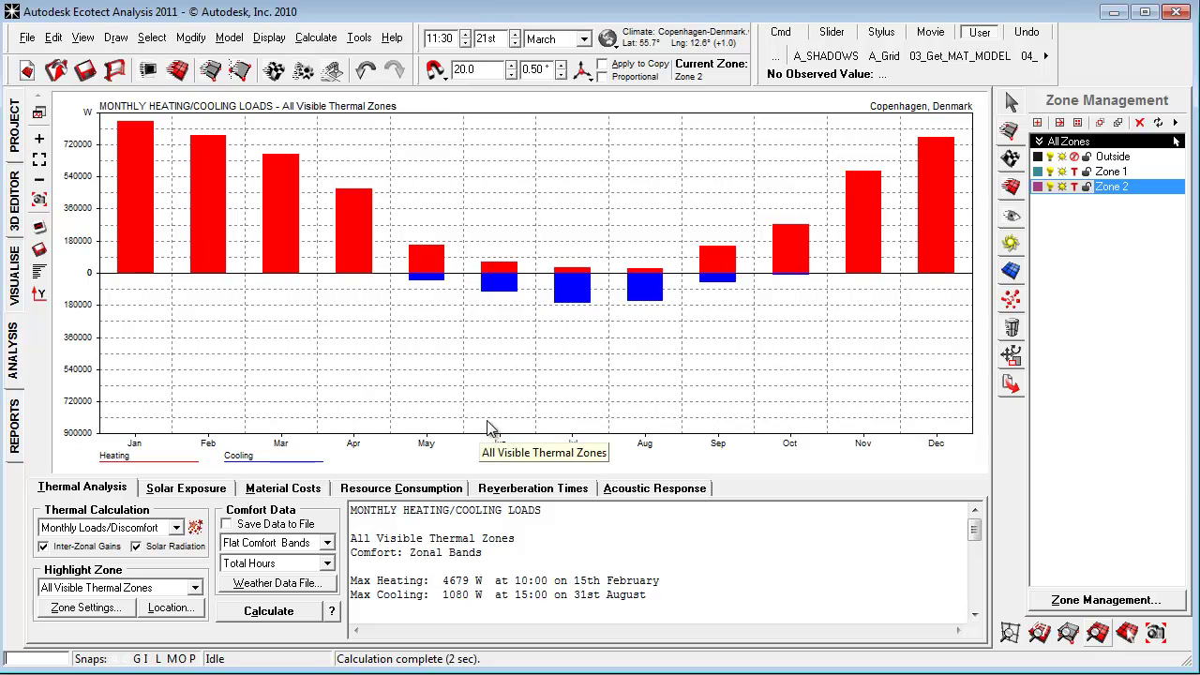
scroll(531, 580, "down", 6)
left_click_drag(706, 581, 687, 582)
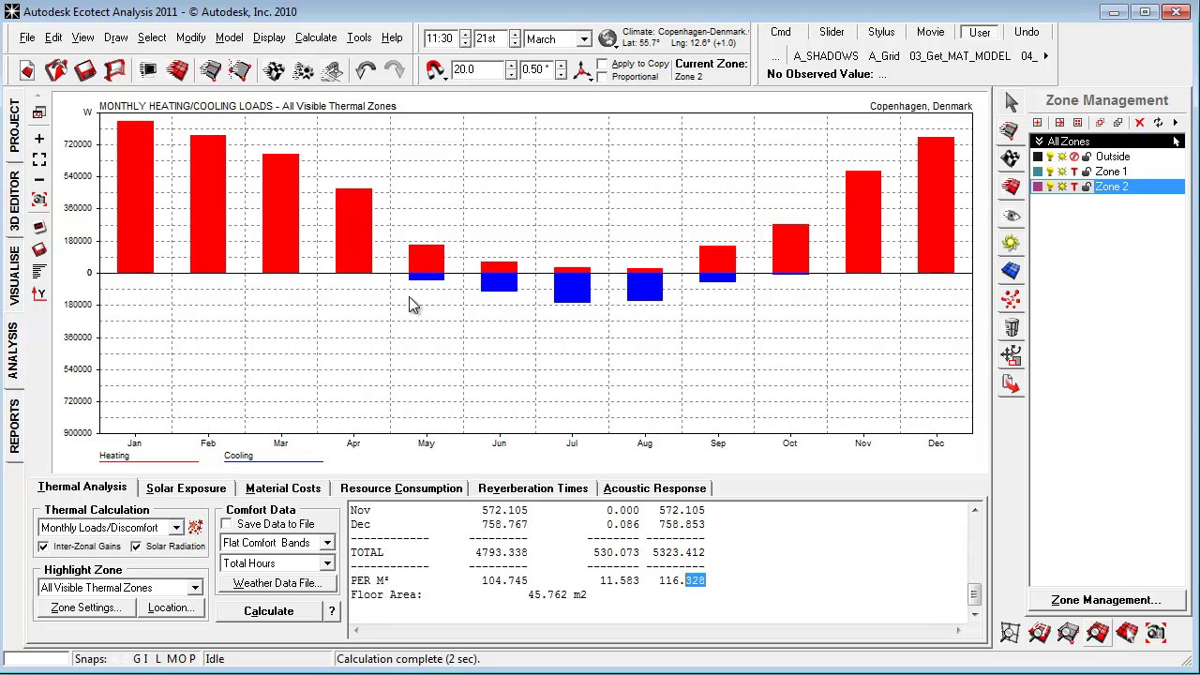
scroll(719, 576, "up", 5)
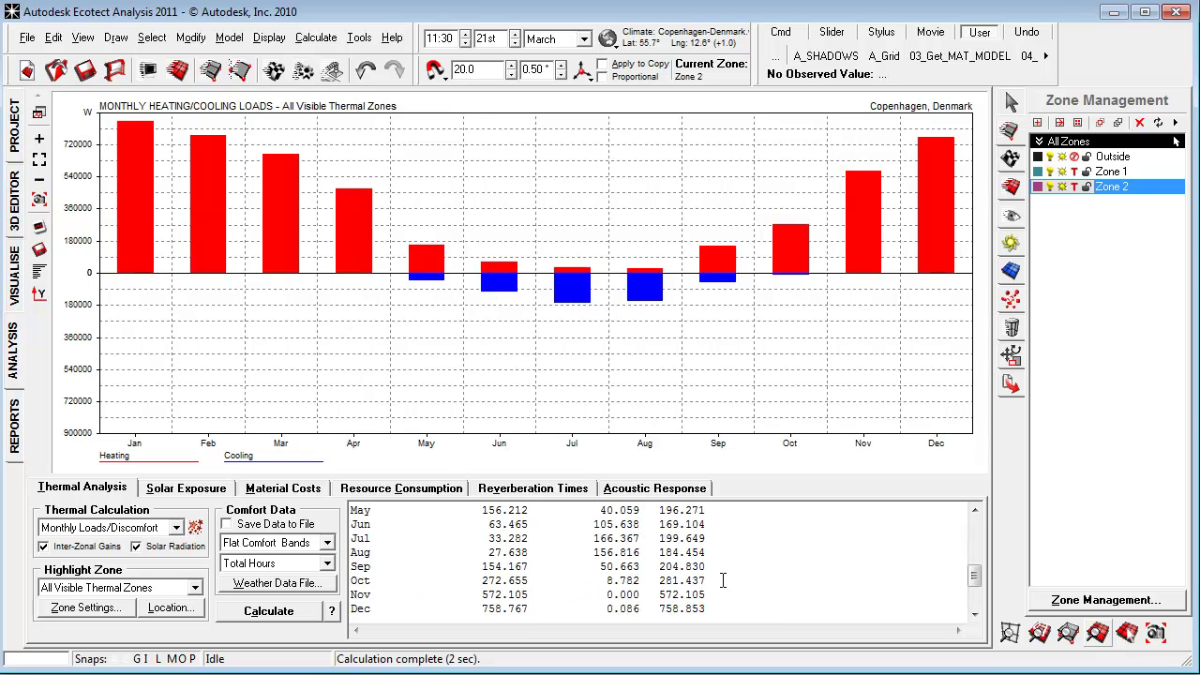
scroll(717, 581, "down", 4)
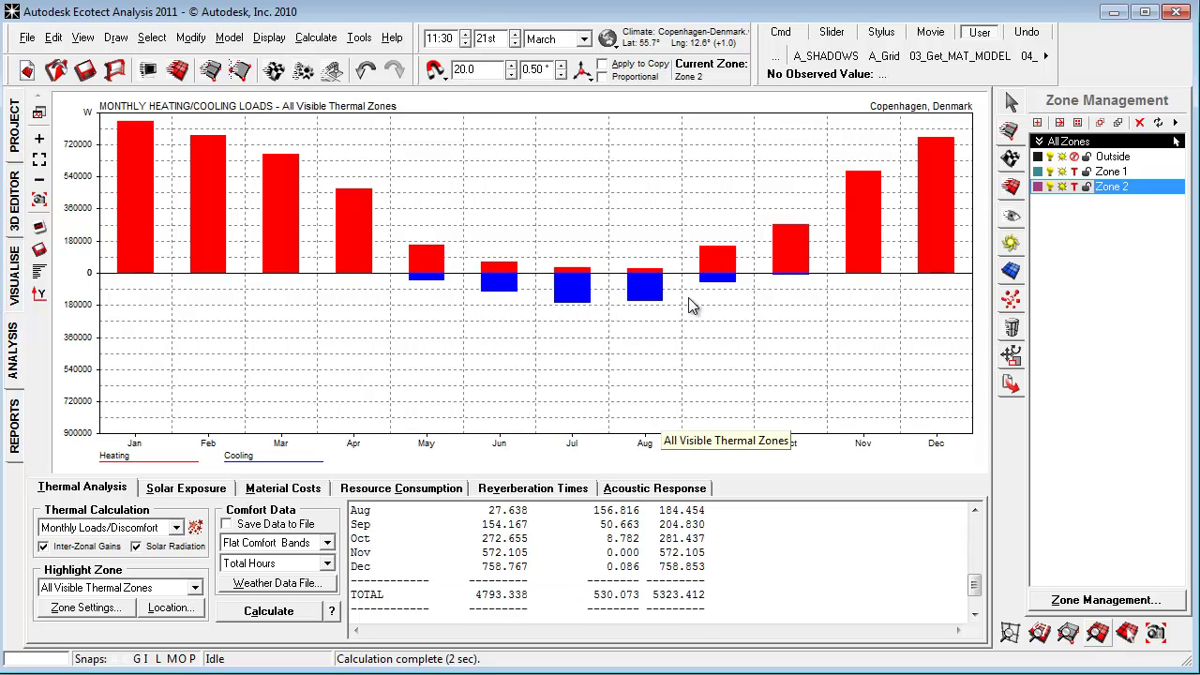
- Select the results report text, keeping Monthly Loads/Discomfort as the calculation type
left_click_drag(764, 597, 148, 543)
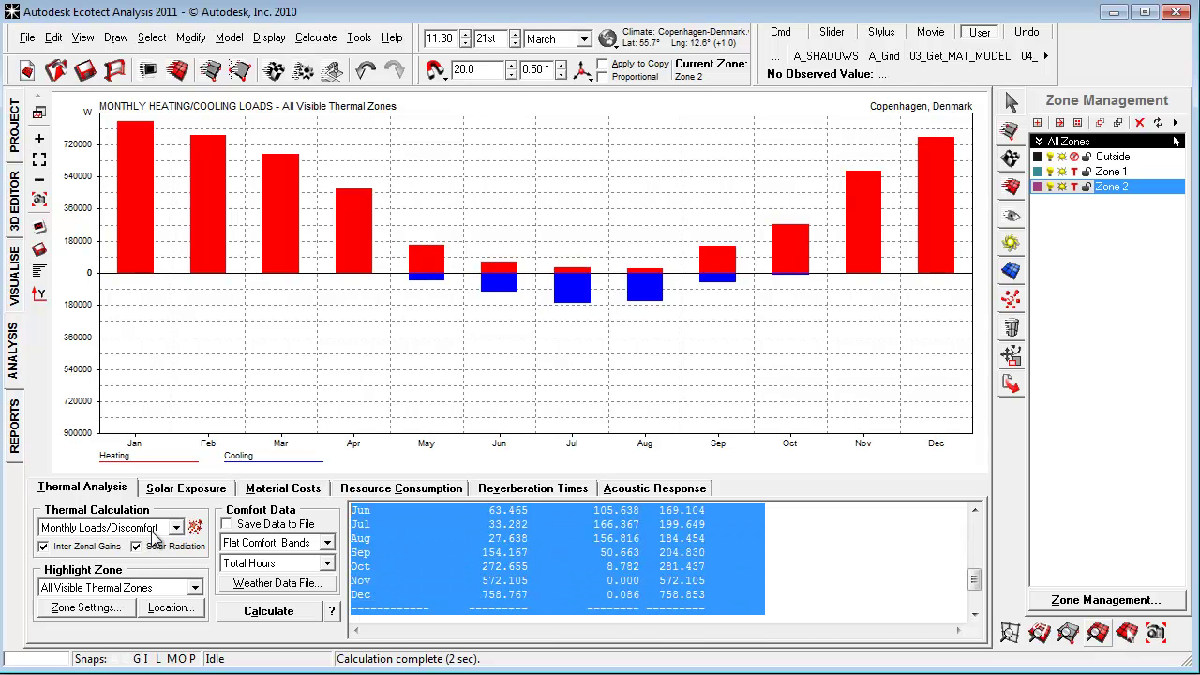
left_click(155, 529)
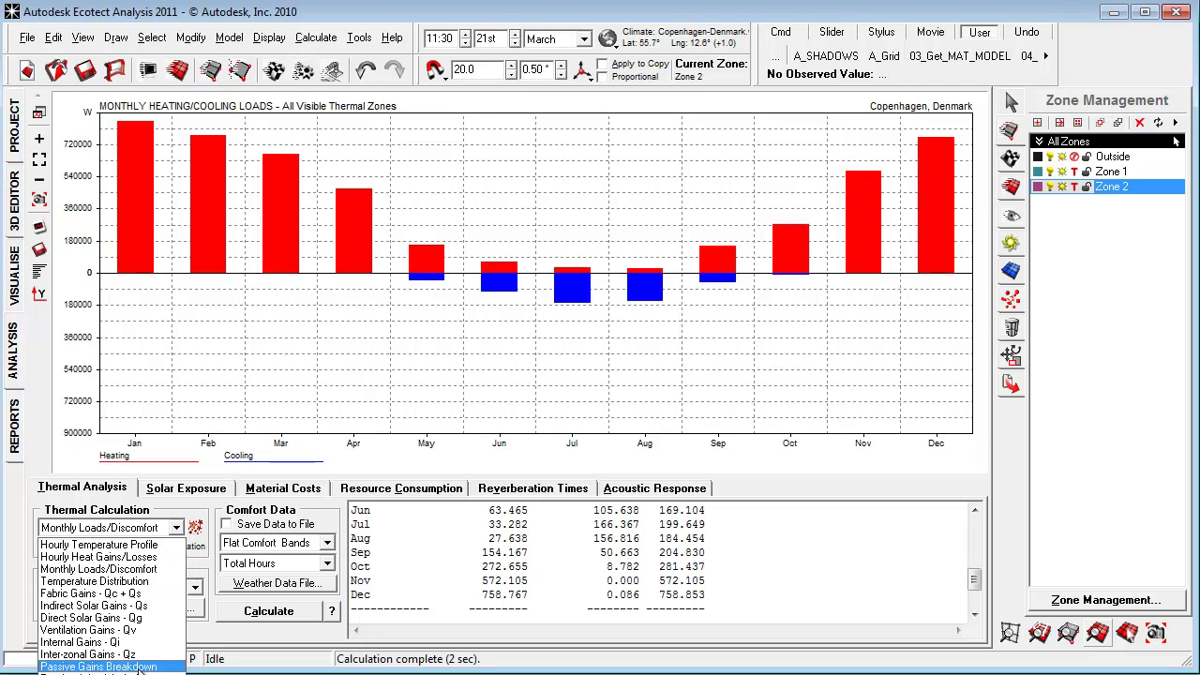
left_click(581, 542)
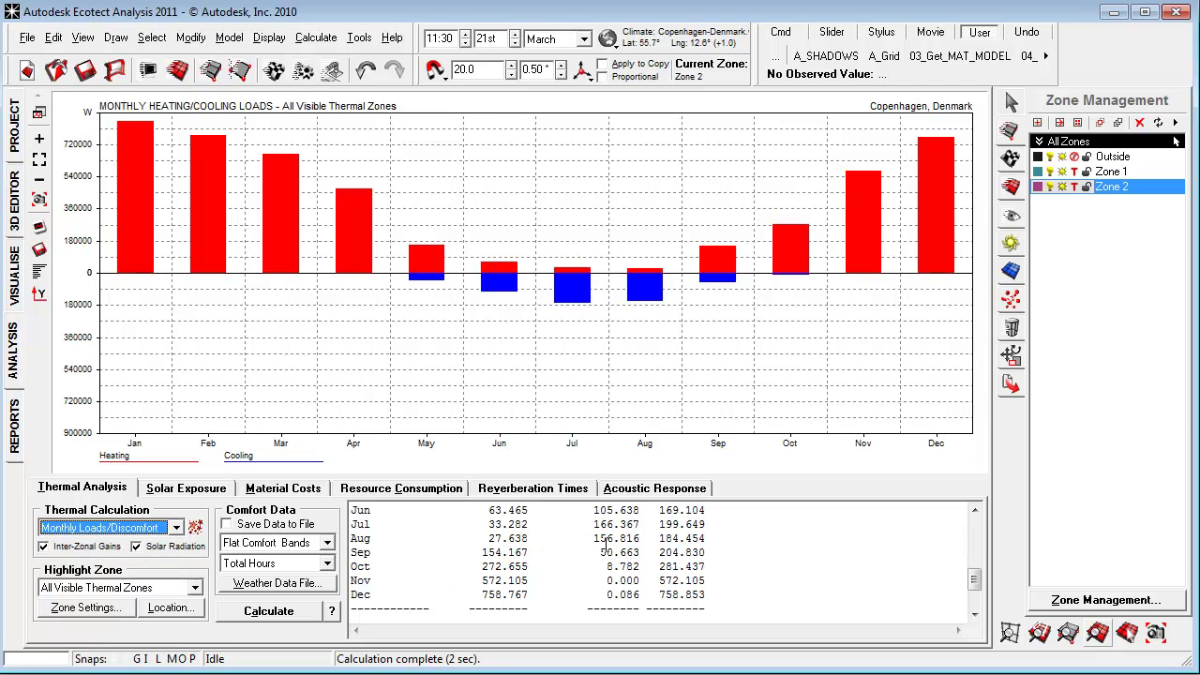
left_click_drag(728, 594, 562, 497)
scroll(714, 558, "down", 2)
- Generate a Formatted HTML Page report from the monthly loads results, then return to the model
left_click(772, 579)
scroll(761, 579, "down", 3)
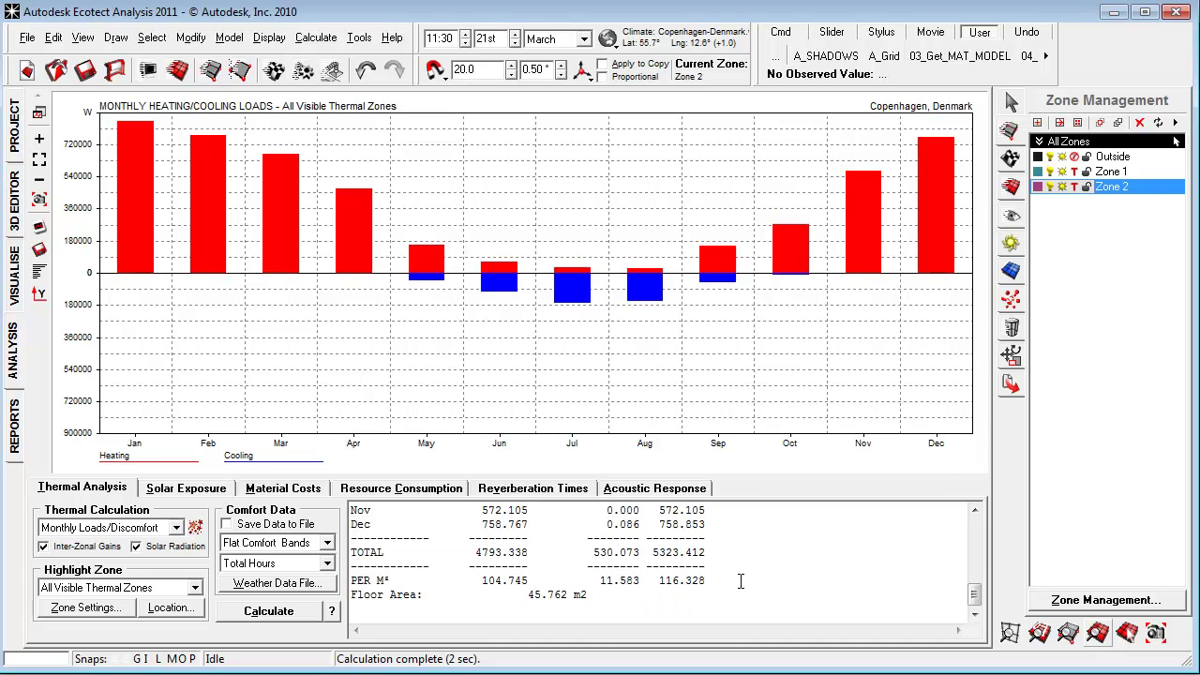
right_click(720, 582)
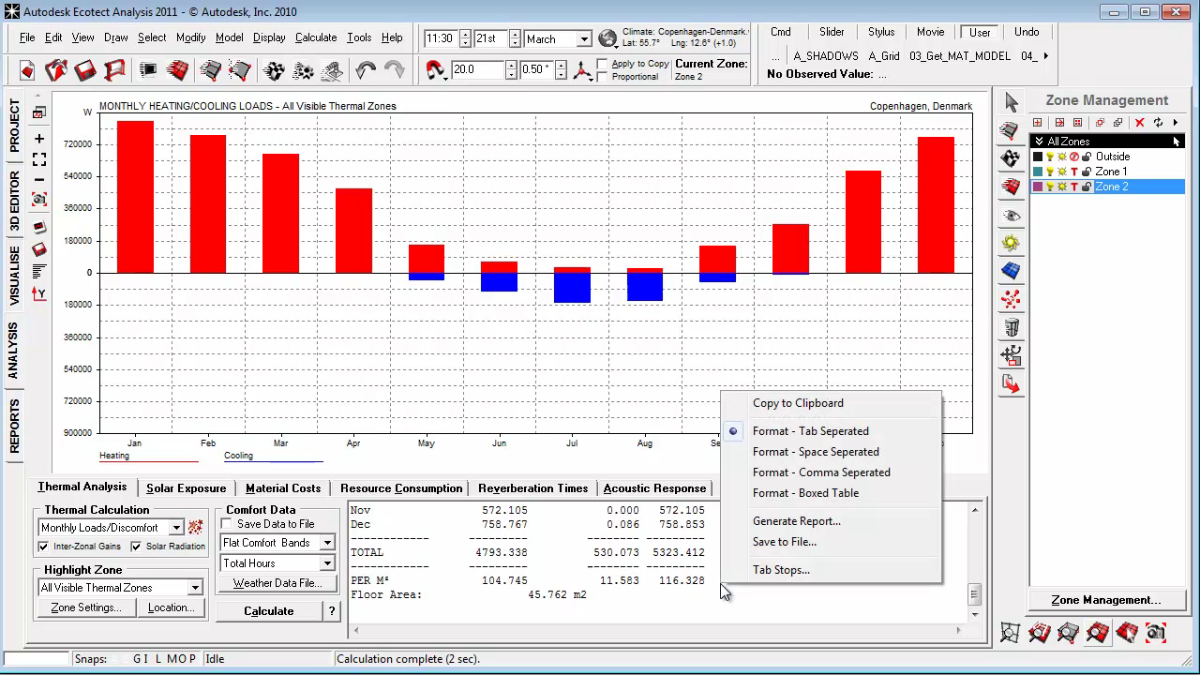
left_click(808, 523)
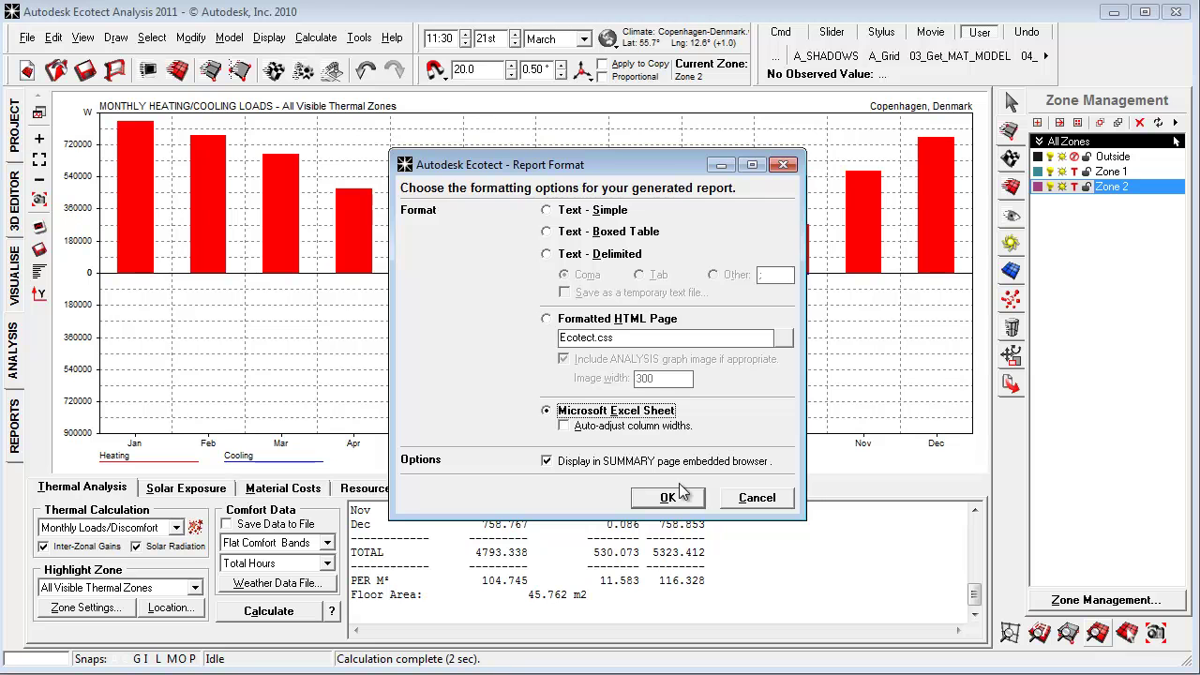
left_click(551, 320)
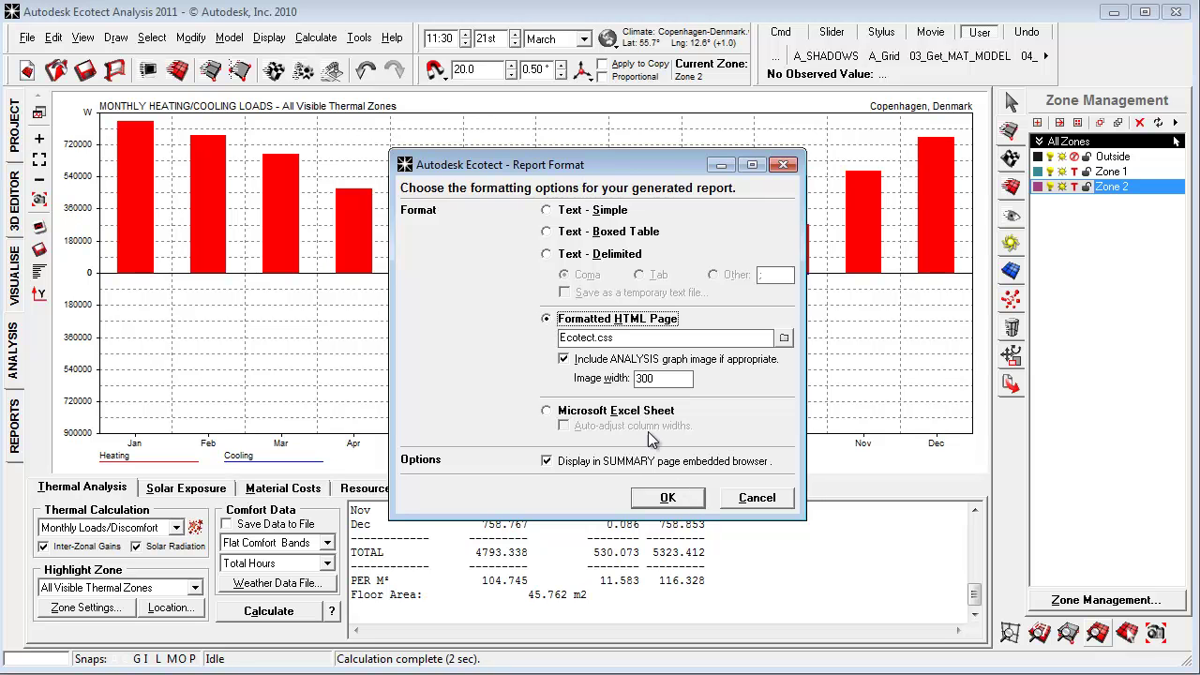
left_click(669, 496)
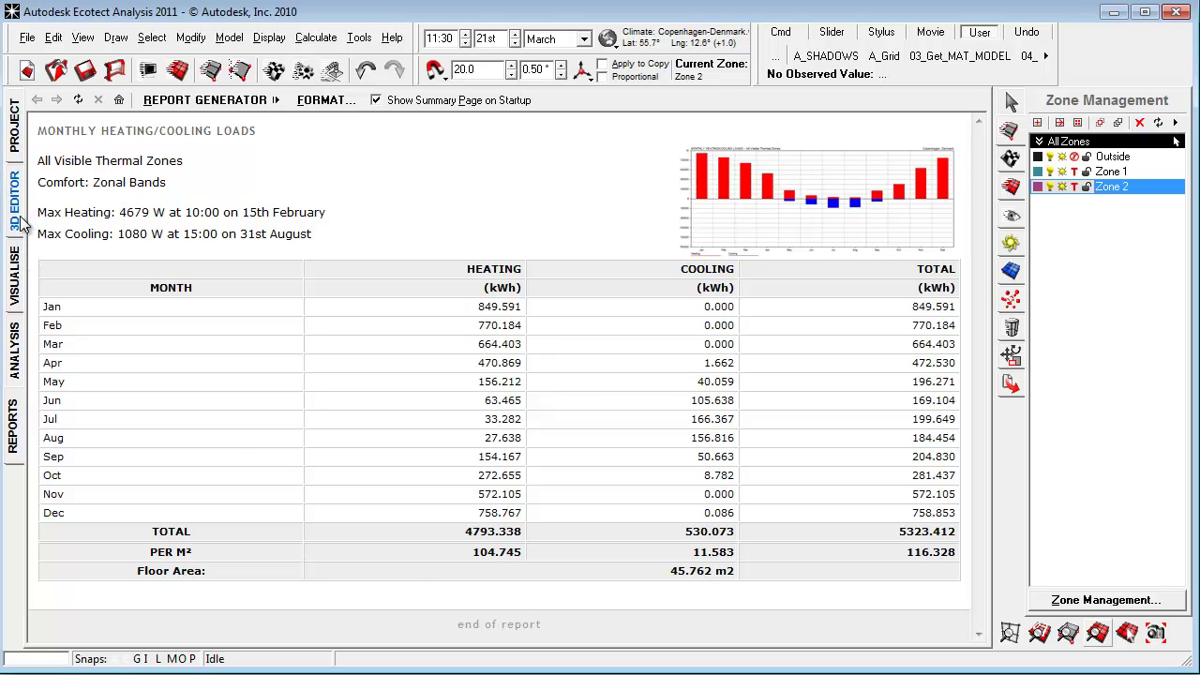
left_click(23, 225)
- Select all windows in the model and display their material assignments
left_click(19, 351)
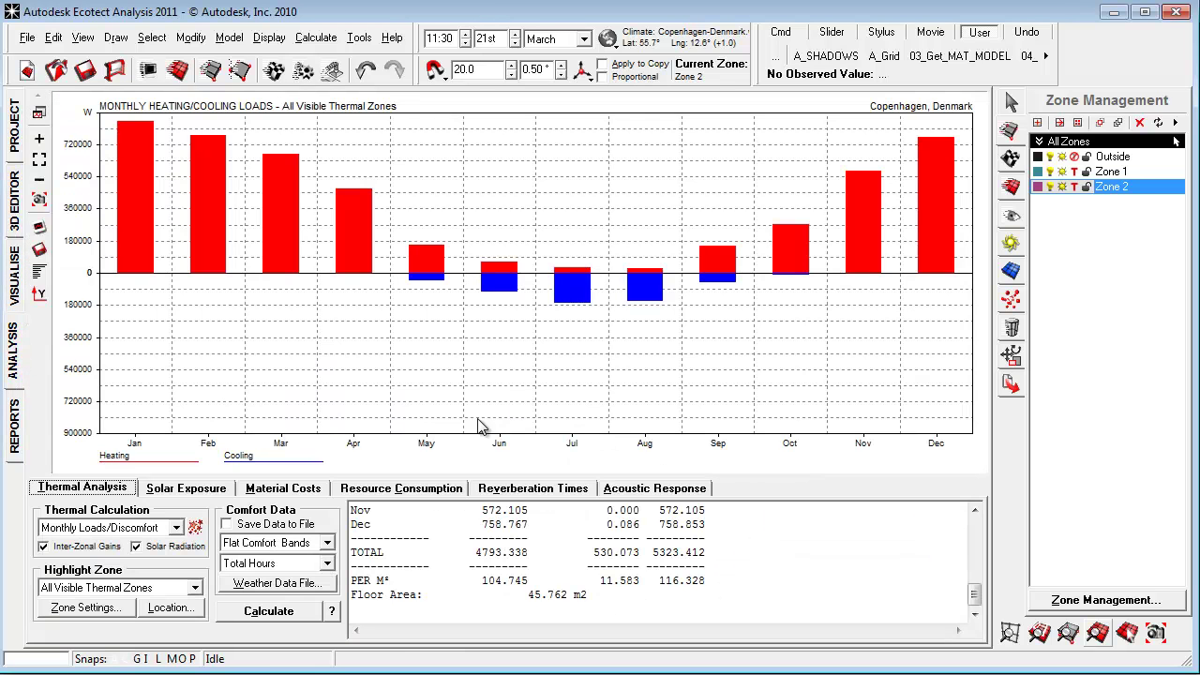
left_click(152, 38)
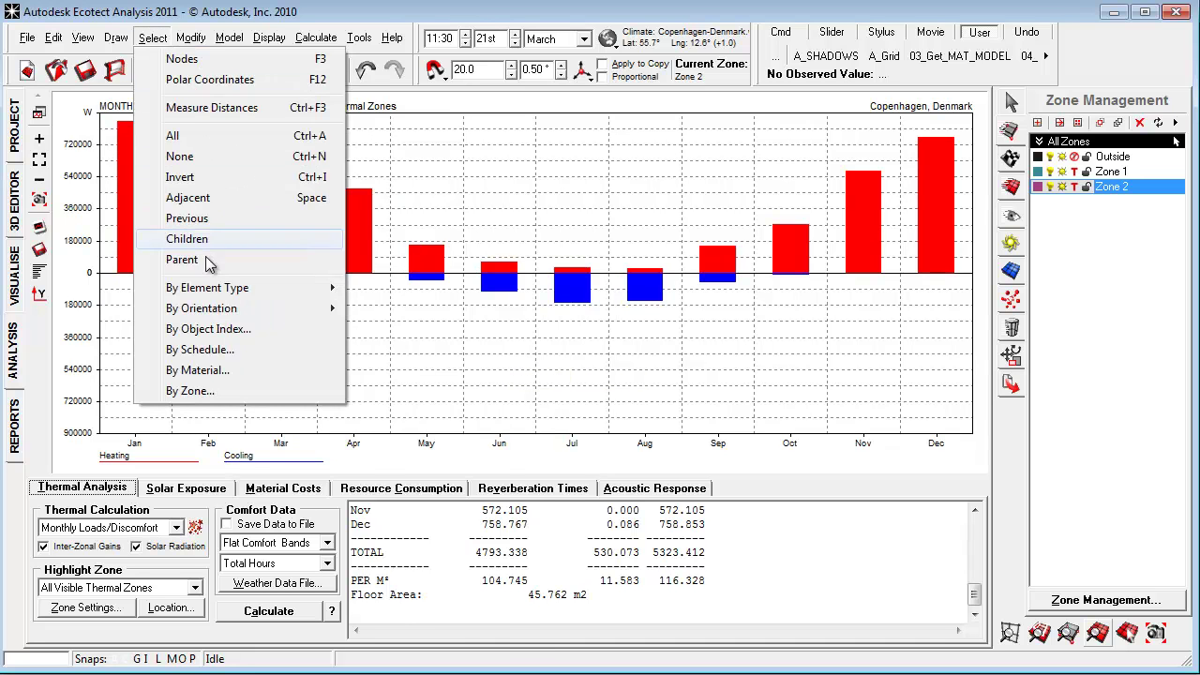
mouse_move(292, 301)
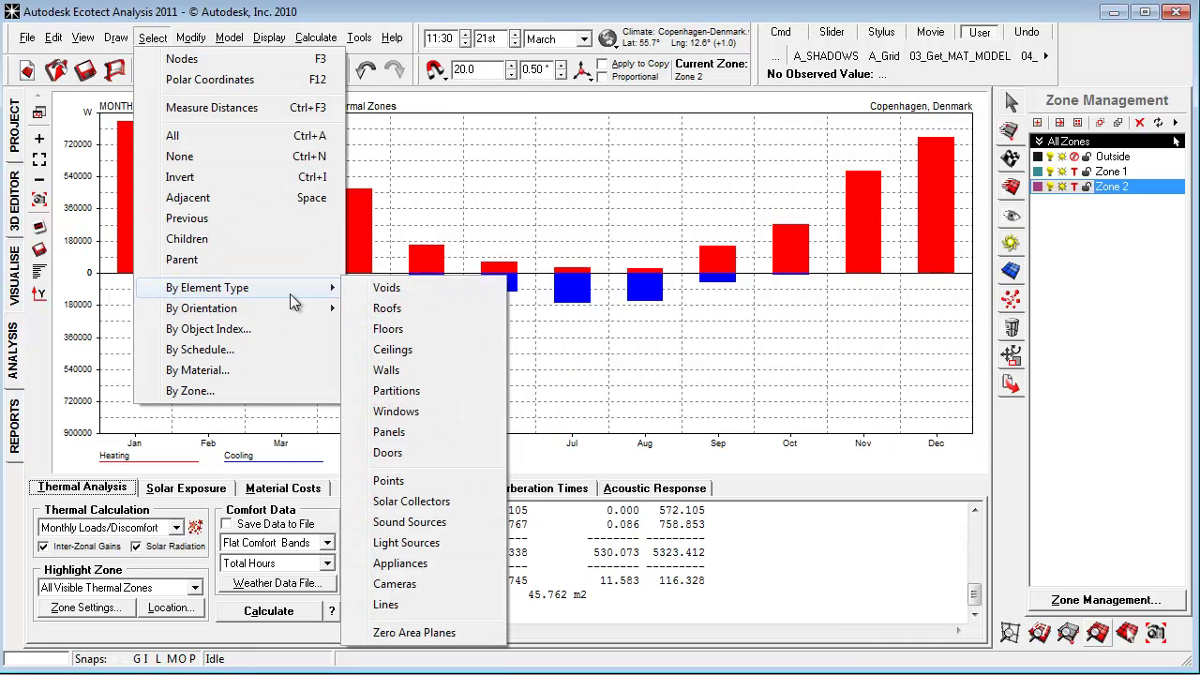
left_click(404, 412)
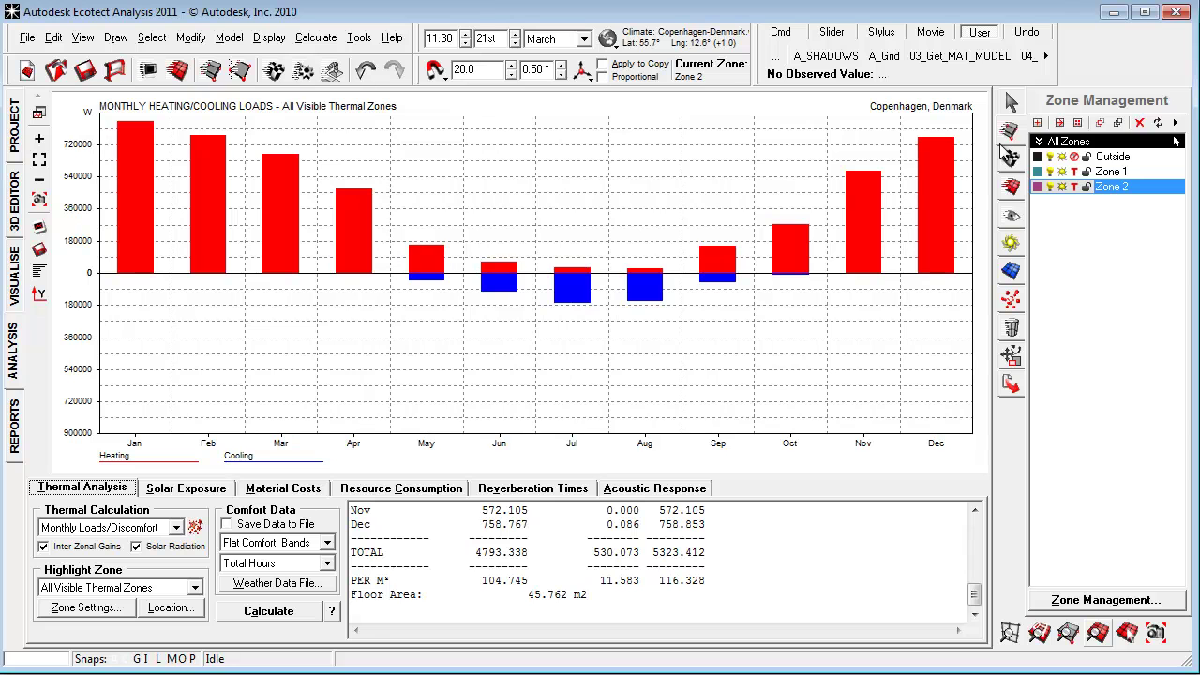
left_click(1016, 215)
- Change the window glazing's solar heat gain coefficient from 0.7 to 0 and apply it
right_click(1068, 201)
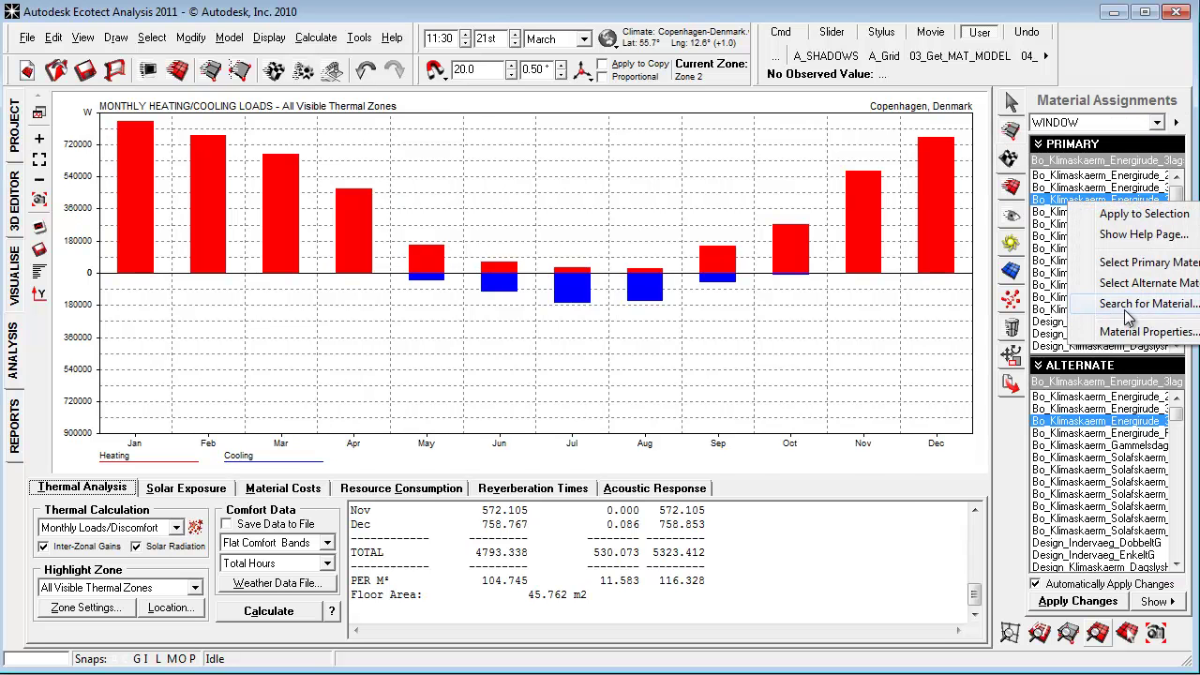
left_click(1115, 330)
left_click(875, 210)
left_click(868, 243)
left_click(868, 242)
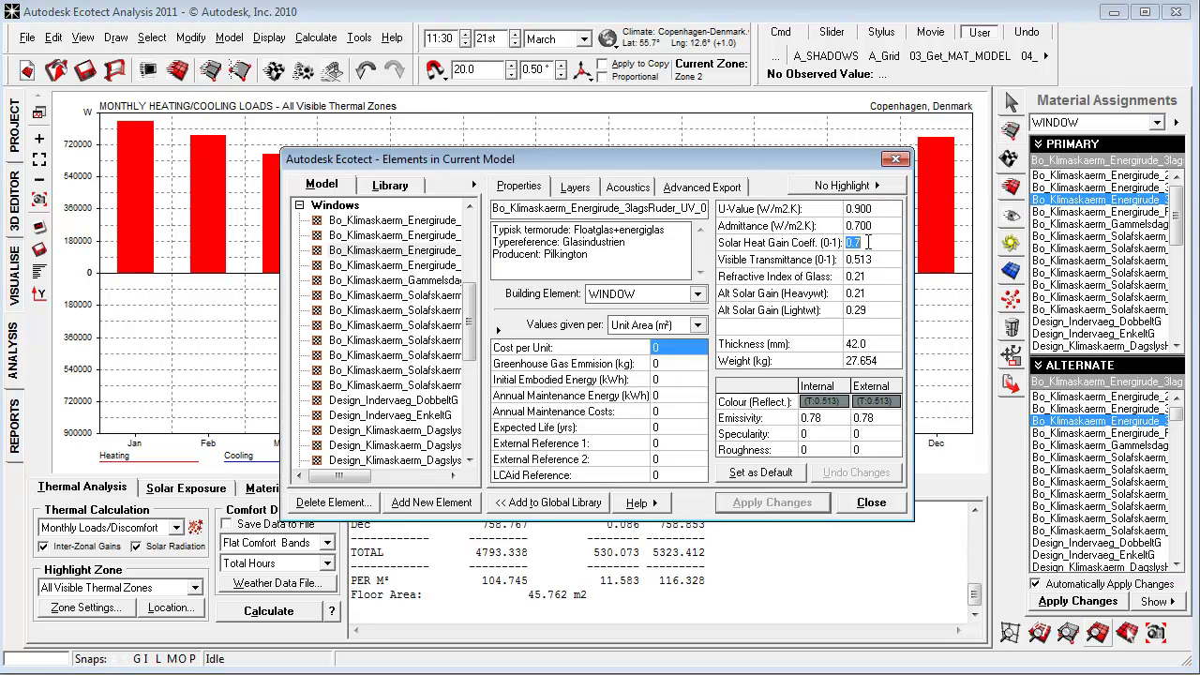
type("0")
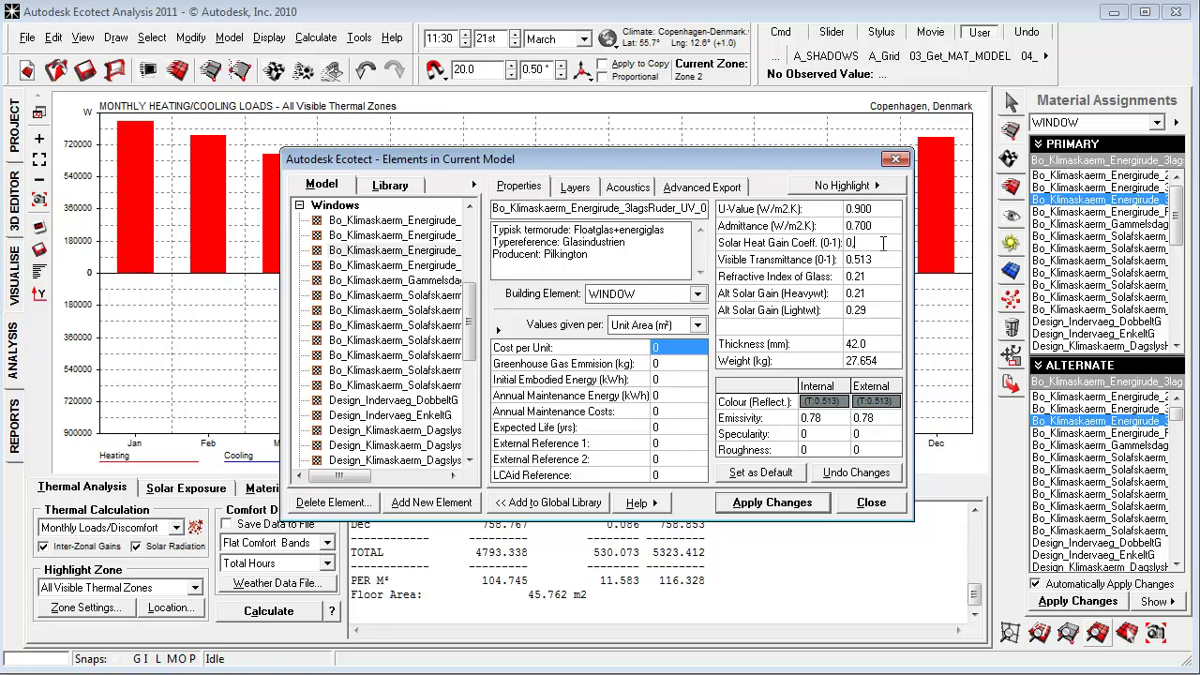
left_click(816, 510)
left_click(871, 502)
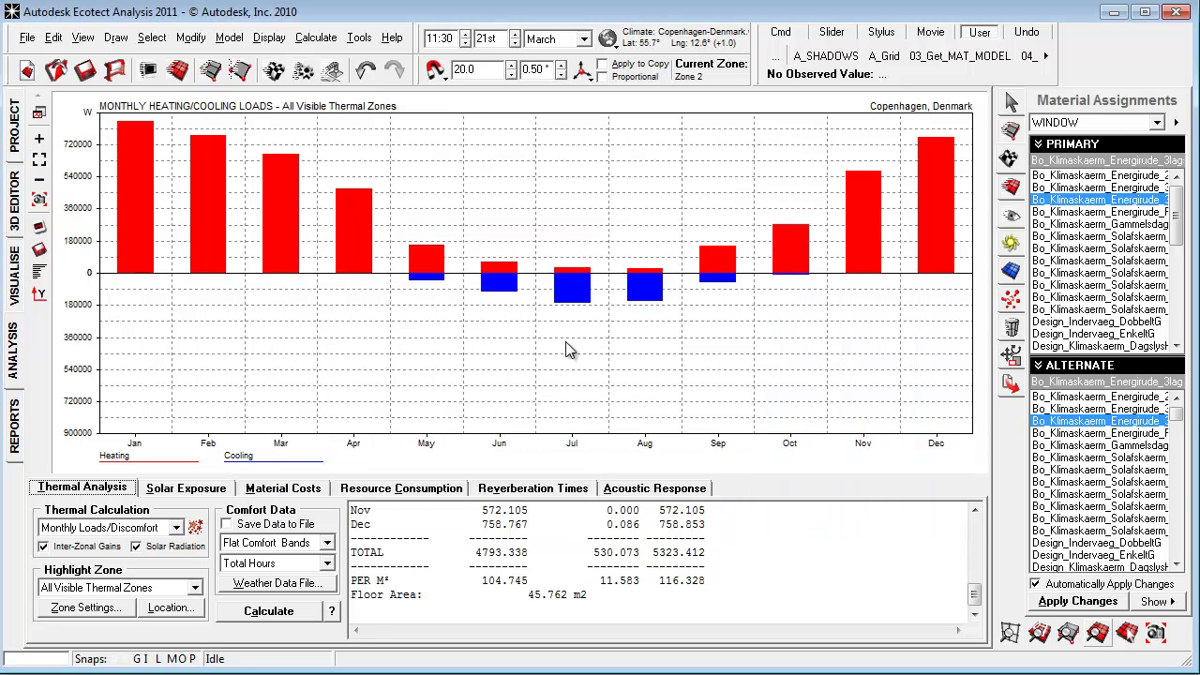
- Store the current results for comparison and recalculate the monthly loads
right_click(571, 347)
left_click(629, 424)
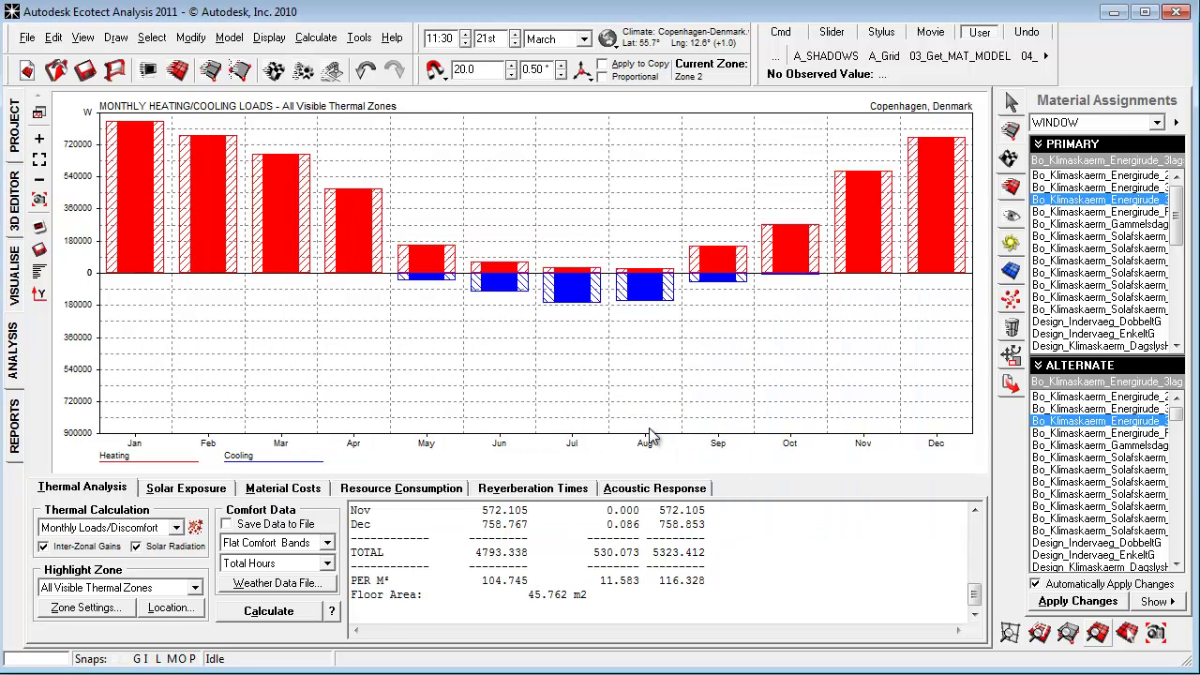
left_click(305, 607)
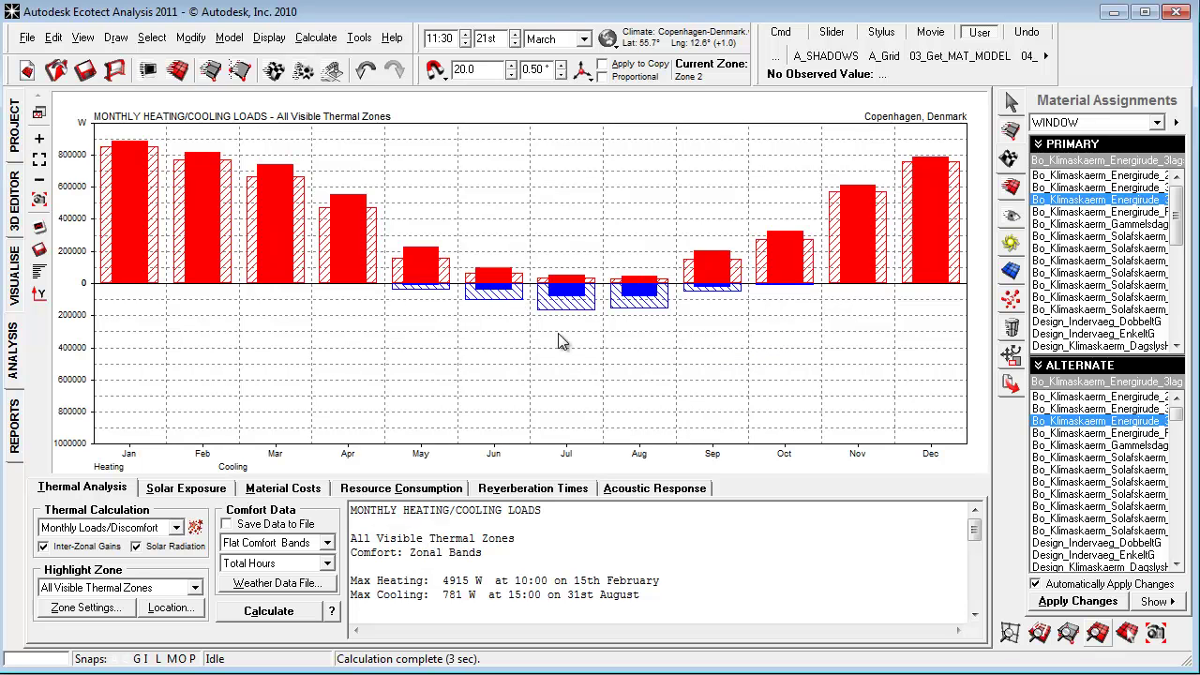
- Display the daily sun path and calculated shadows on the 3D model for 21st March, 11:30
left_click(14, 201)
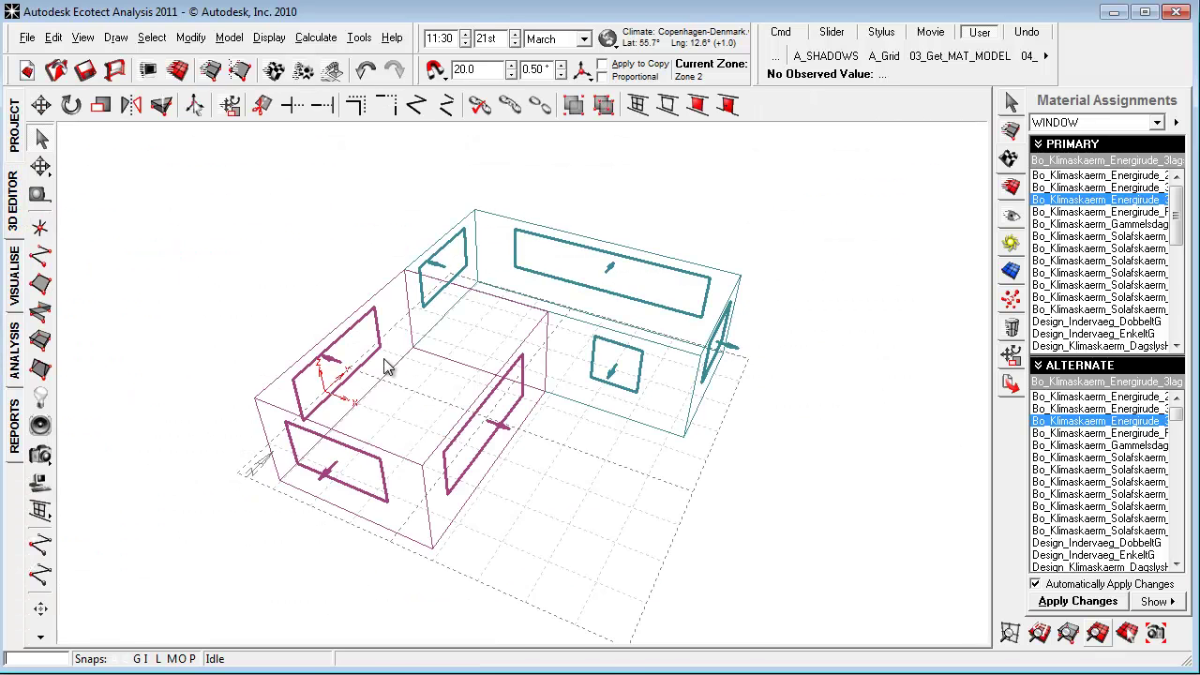
right_click_drag(382, 358, 525, 481)
left_click(1010, 245)
left_click(1040, 143)
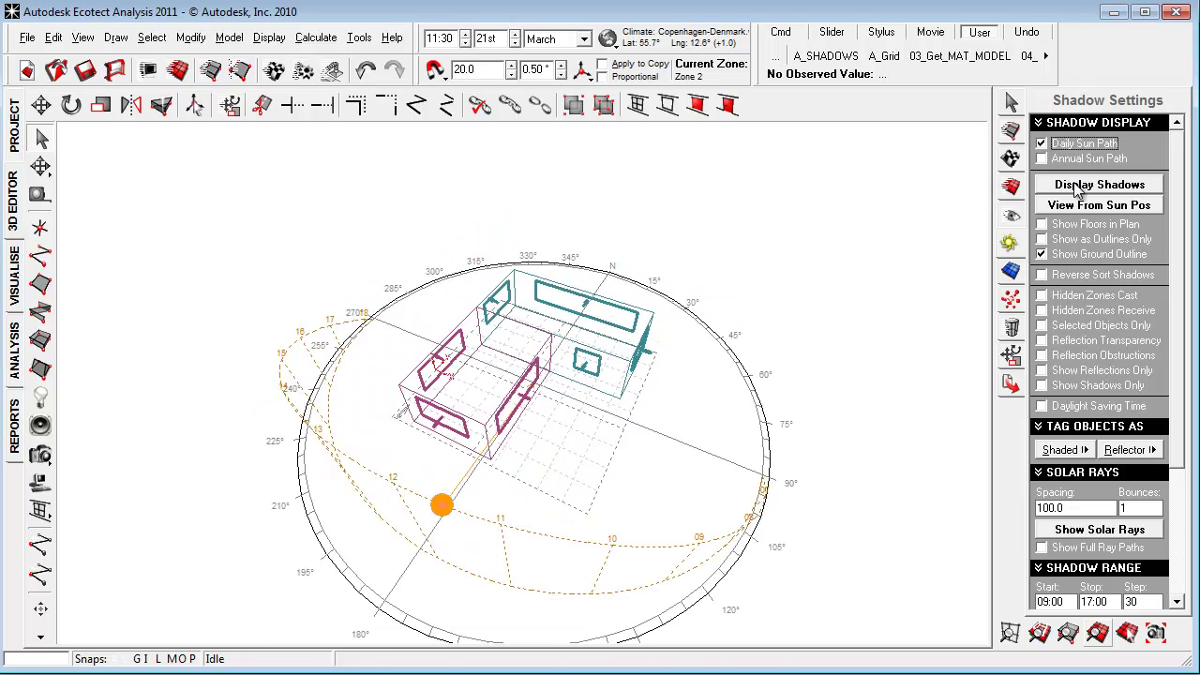
mouse_move(450, 412)
right_mouse_down()
mouse_move(409, 485)
mouse_move(509, 471)
right_mouse_up()
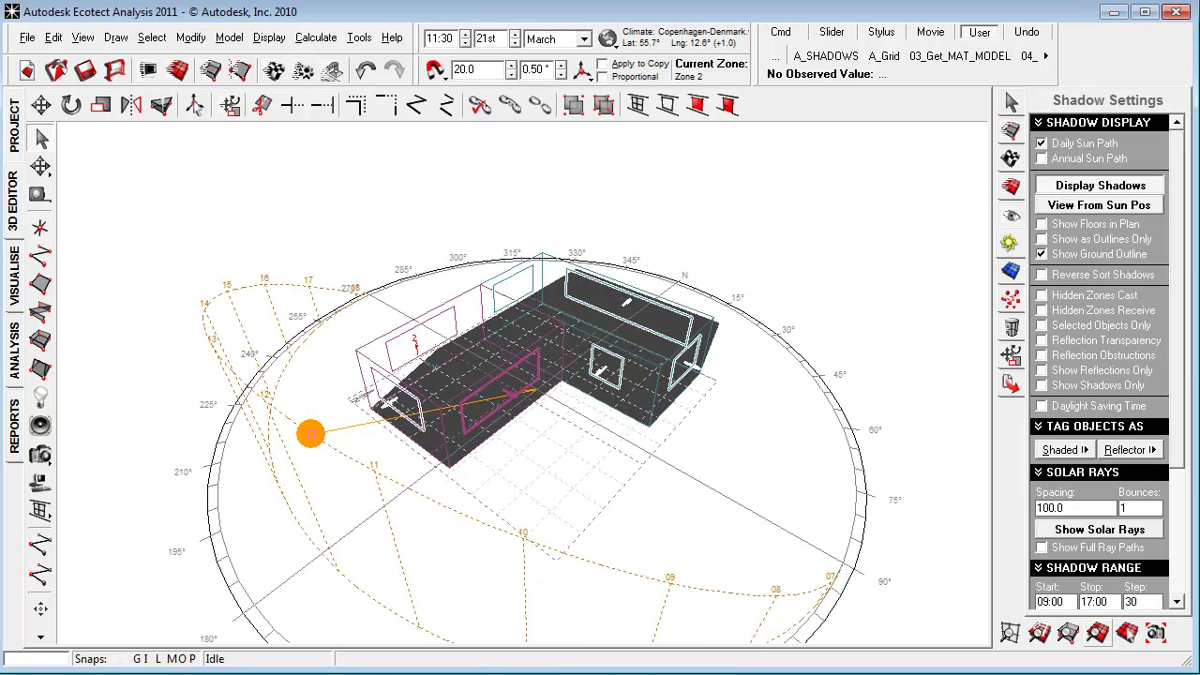
left_click(316, 37)
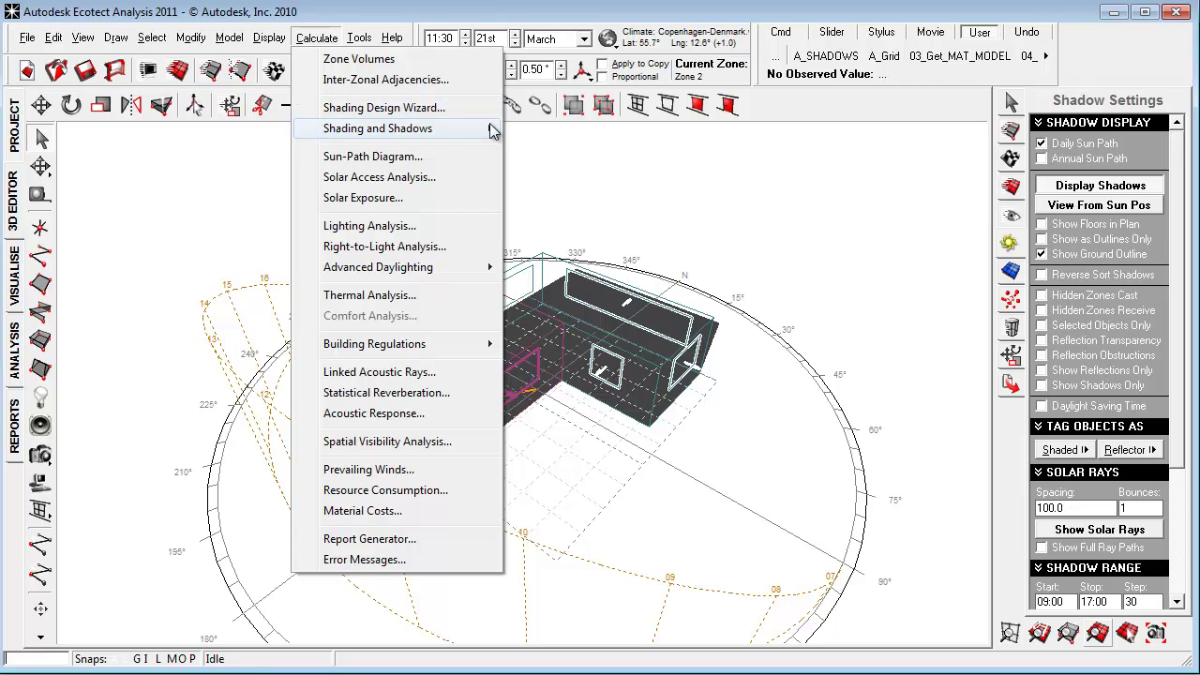
left_click(539, 169)
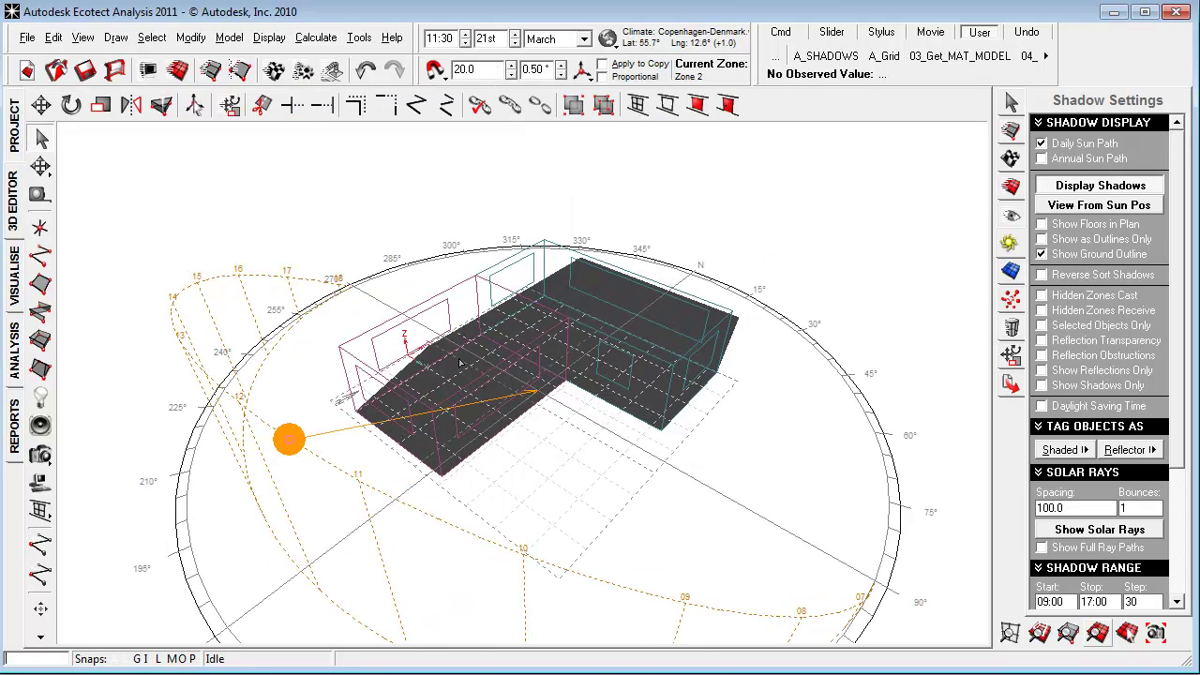
- Extrude all windows along their normals by a length of 500
left_click(149, 40)
mouse_move(234, 287)
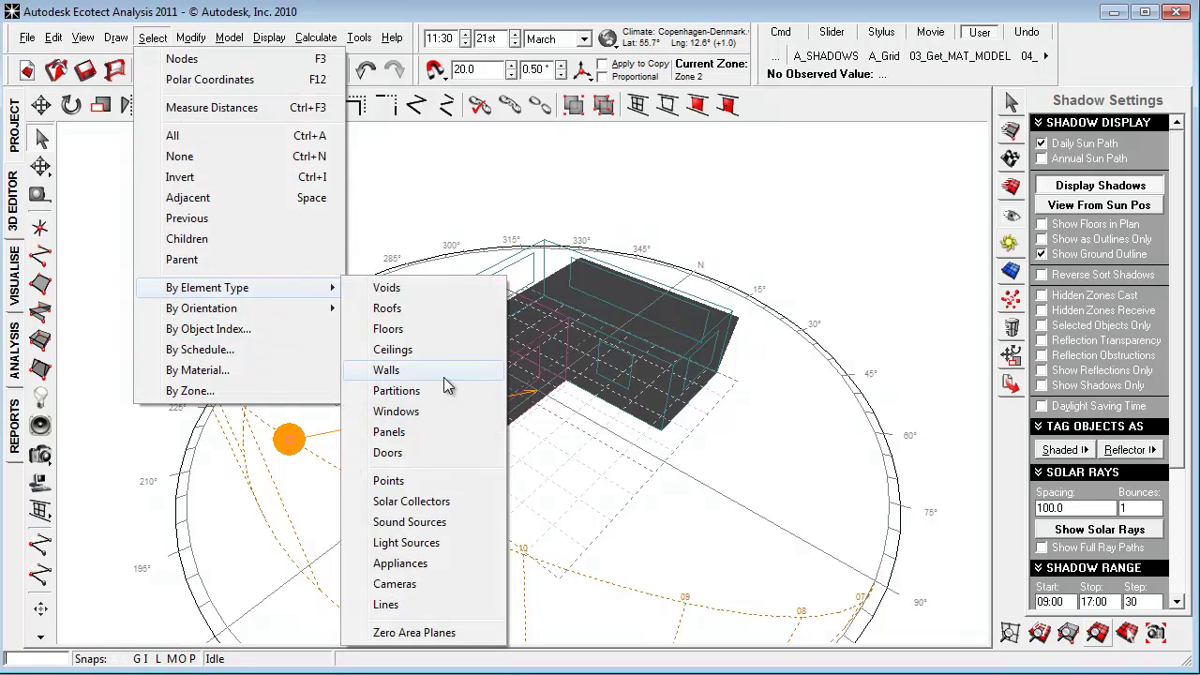
left_click(421, 412)
left_click(1010, 354)
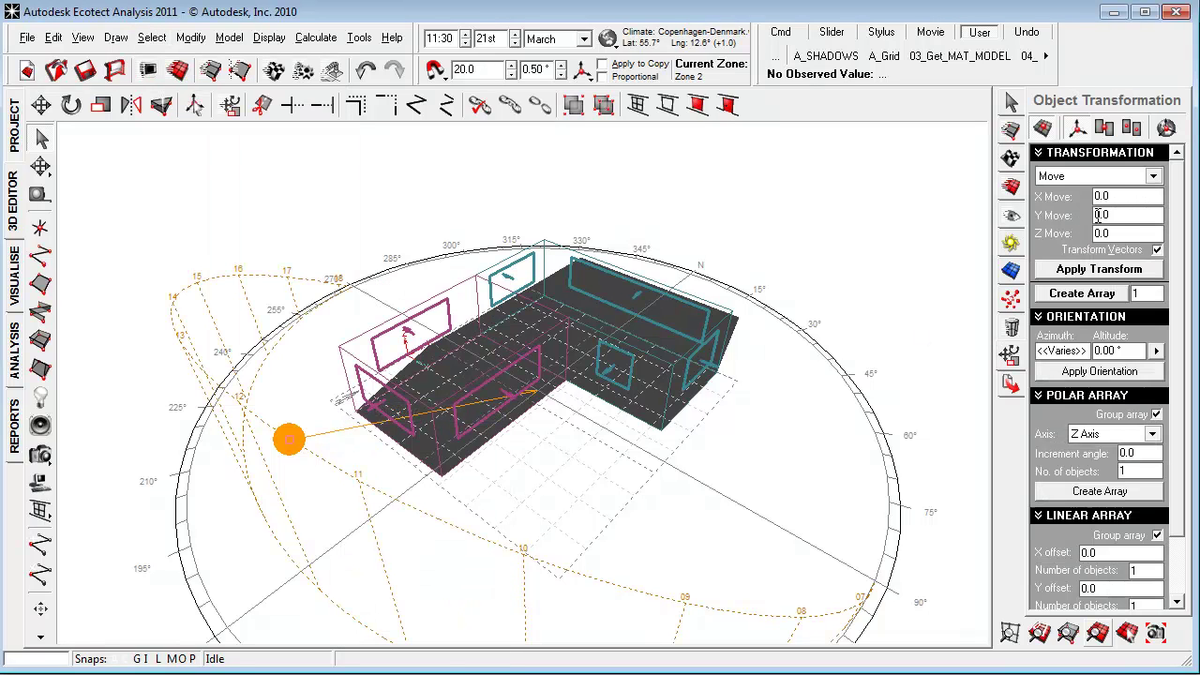
left_click(1097, 178)
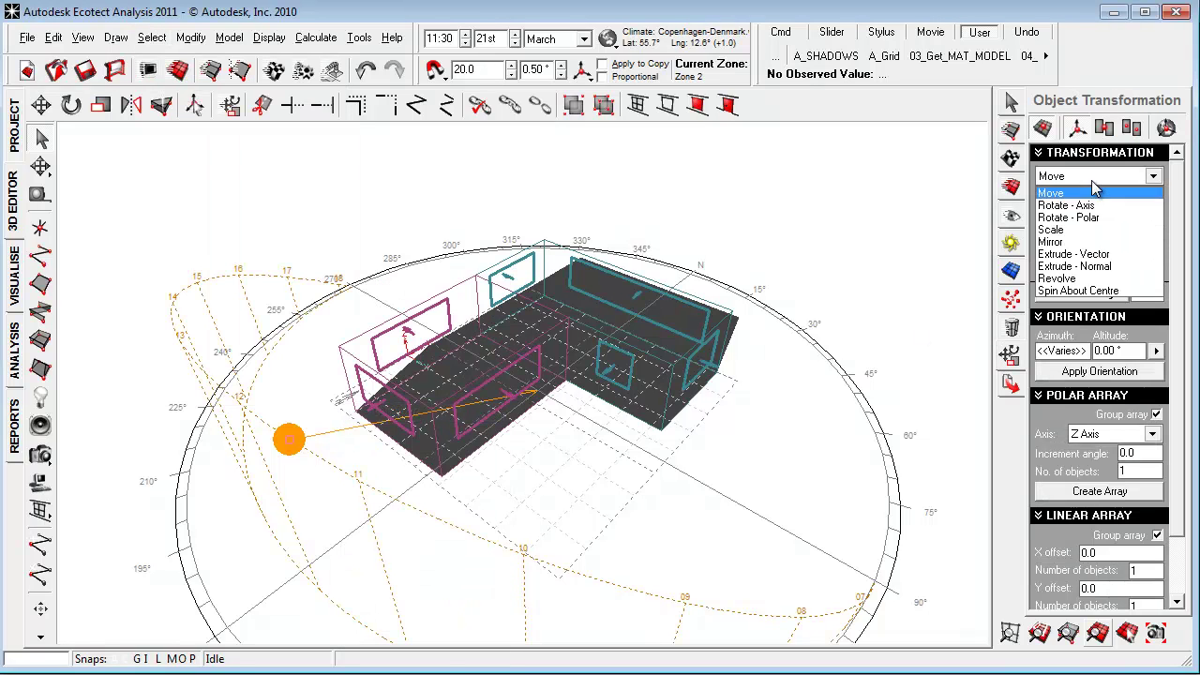
left_click(1082, 267)
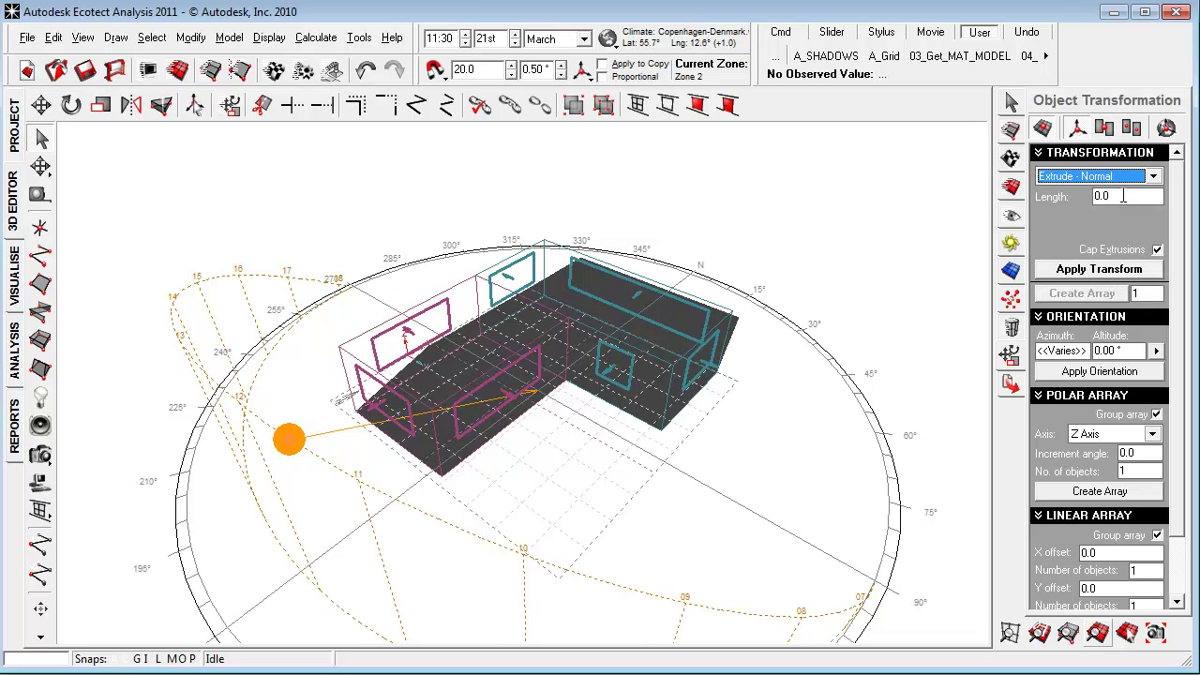
double_click(1122, 195)
type("500")
left_click(1130, 272)
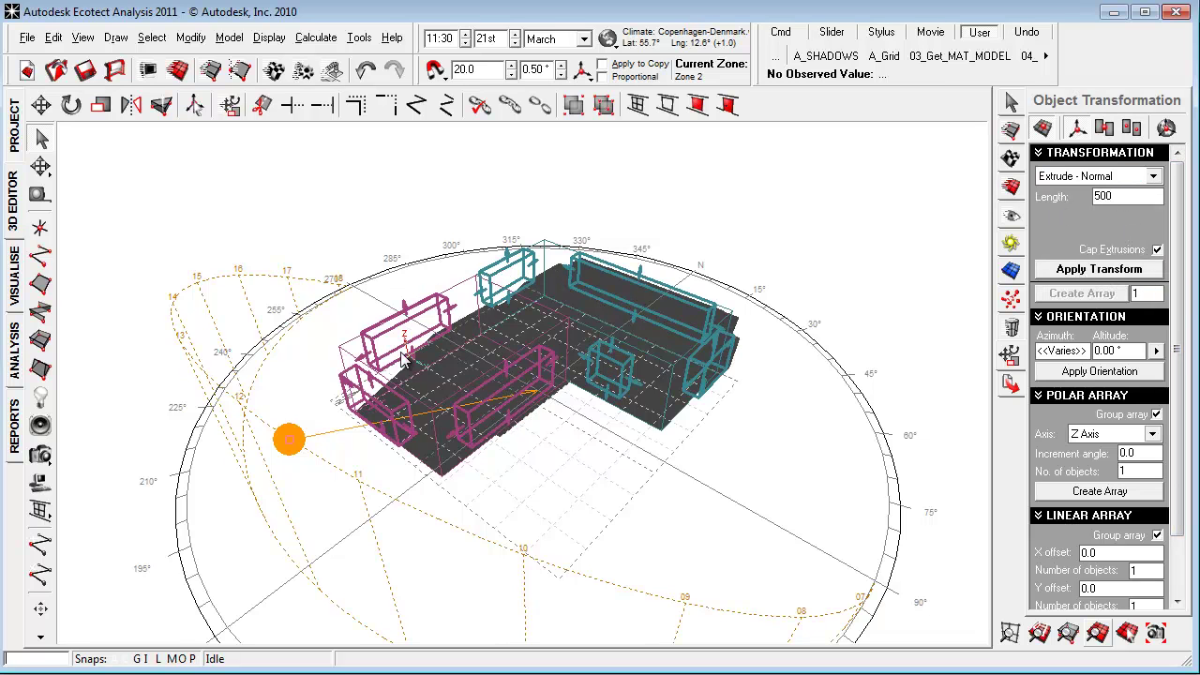
- Inspect the extruded windows in the shaded view, then return to the loads graph
left_click(21, 298)
mouse_move(419, 457)
right_mouse_down()
mouse_move(309, 448)
mouse_move(316, 437)
mouse_move(356, 457)
right_mouse_up()
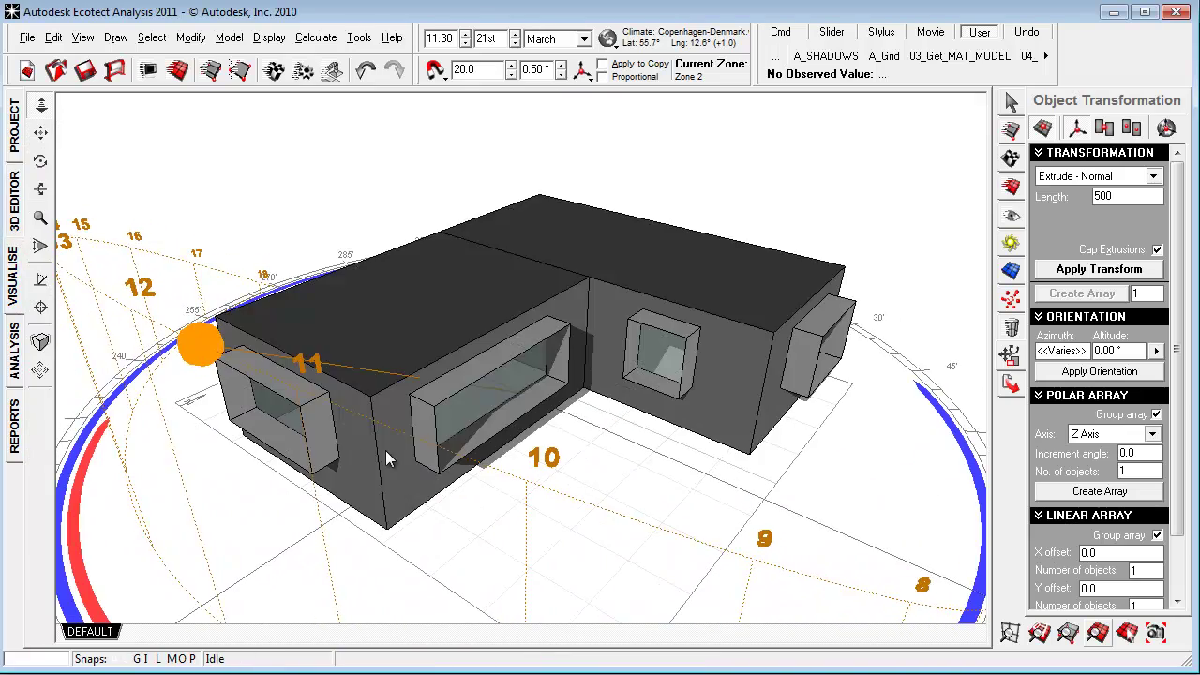
left_click(13, 347)
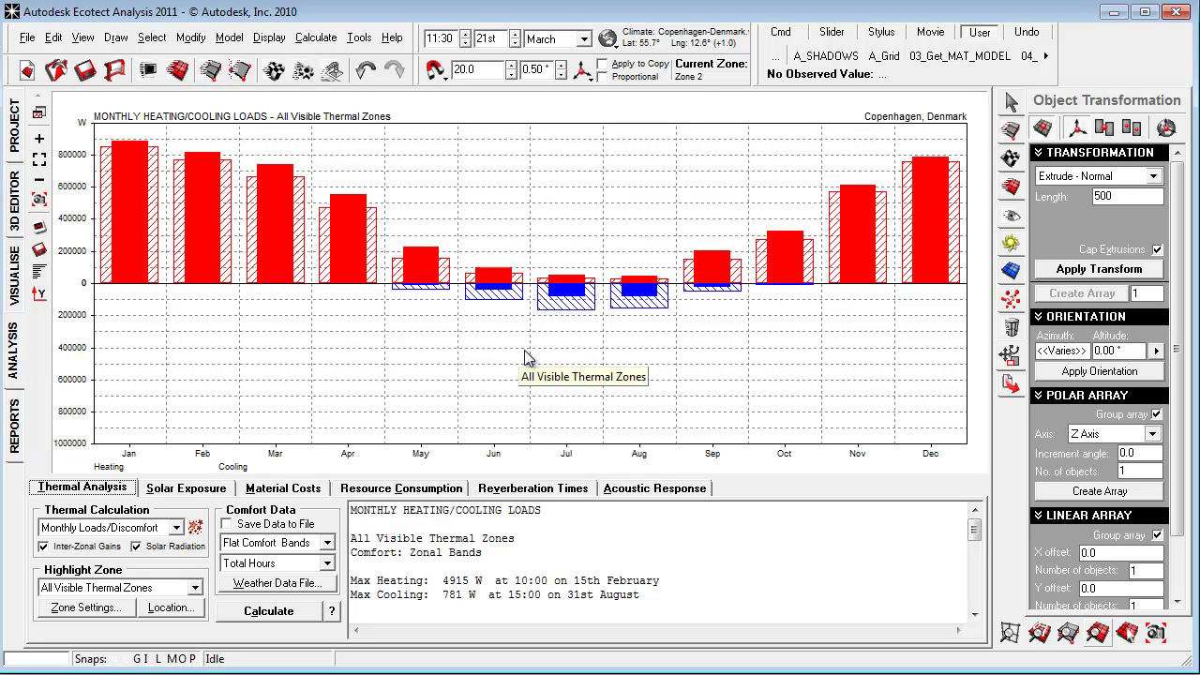